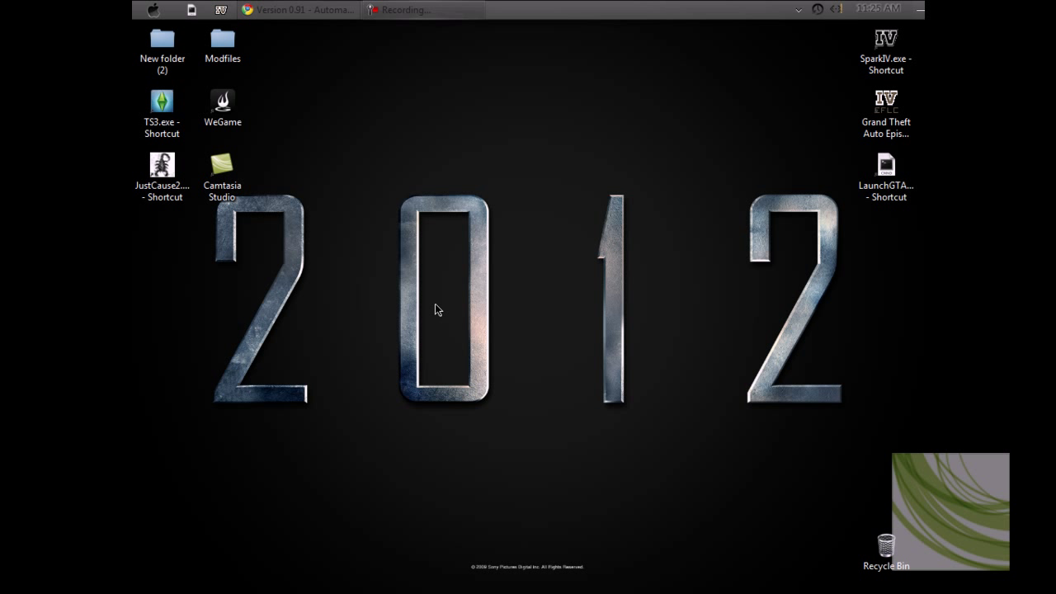
- Clear the desktop icon selection and bring back the LCPDFR Version 0.91 Automatic Install page
left_click_drag(925, 287, 855, 23)
left_click(772, 208)
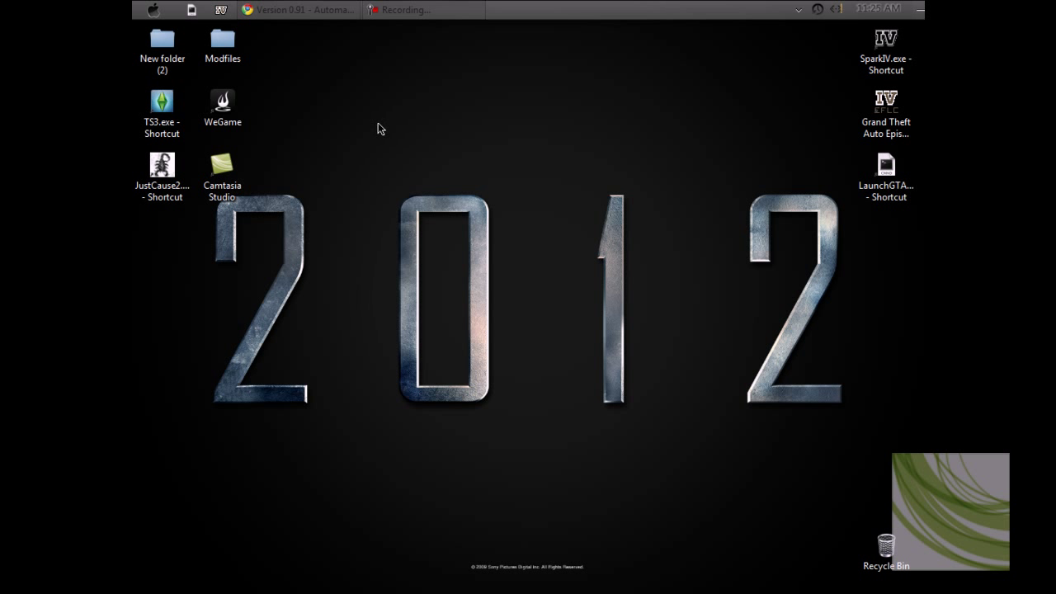
left_click(326, 12)
scroll(481, 220, "up", 1)
scroll(481, 219, "up", 3)
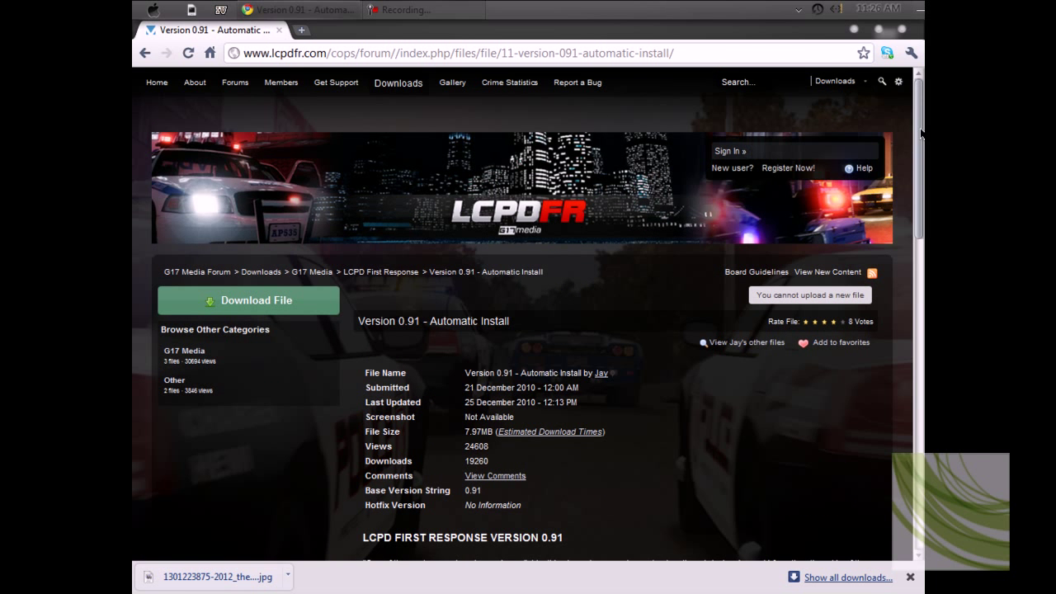
- Scroll to the changelog and VERY IMPORTANT NOTICES heading, then return to the page top
scroll(921, 142, "down", 3)
left_click_drag(923, 186, 923, 307)
left_click_drag(352, 213, 523, 218)
left_click(567, 228)
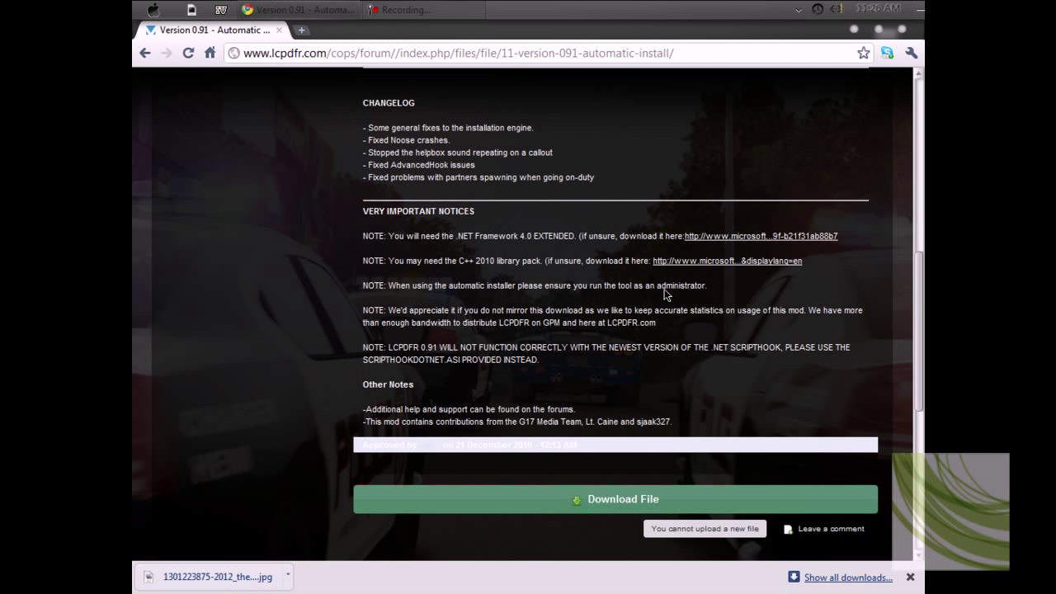
scroll(669, 217, "up", 5)
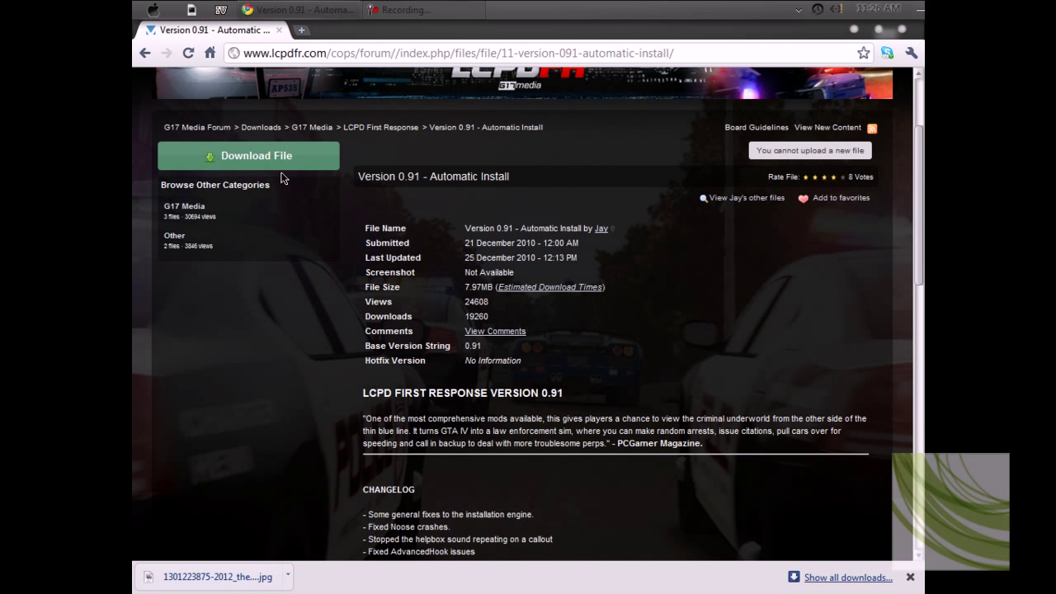
- Cancel the new installer download and launch the earlier InstallLCPDFR (3).exe from Chrome's Downloads list
left_click(232, 160)
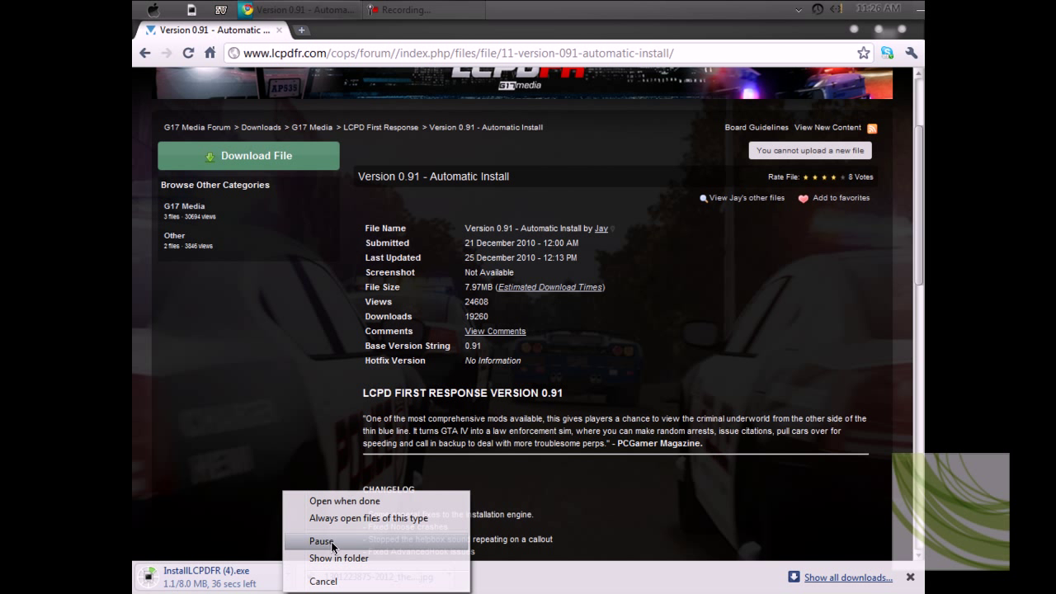
left_click(346, 581)
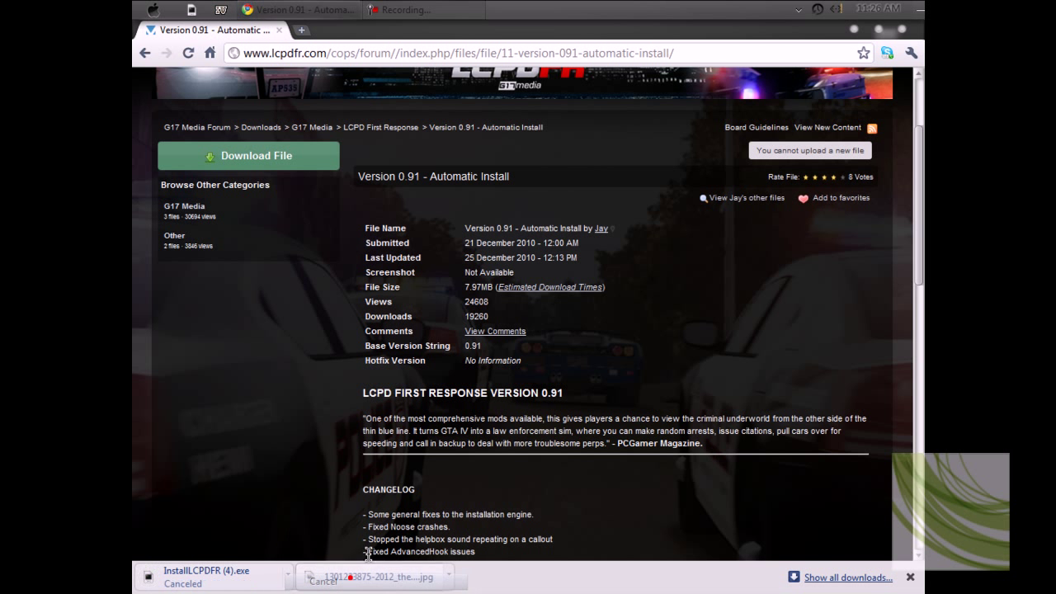
left_click(911, 53)
left_click(749, 279)
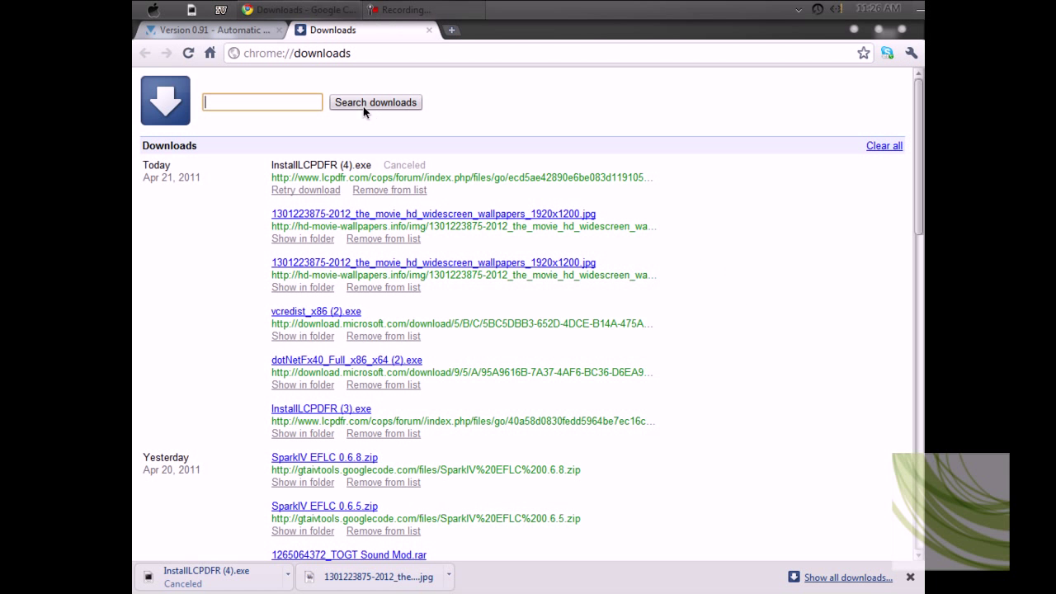
left_click(336, 410)
left_click(429, 30)
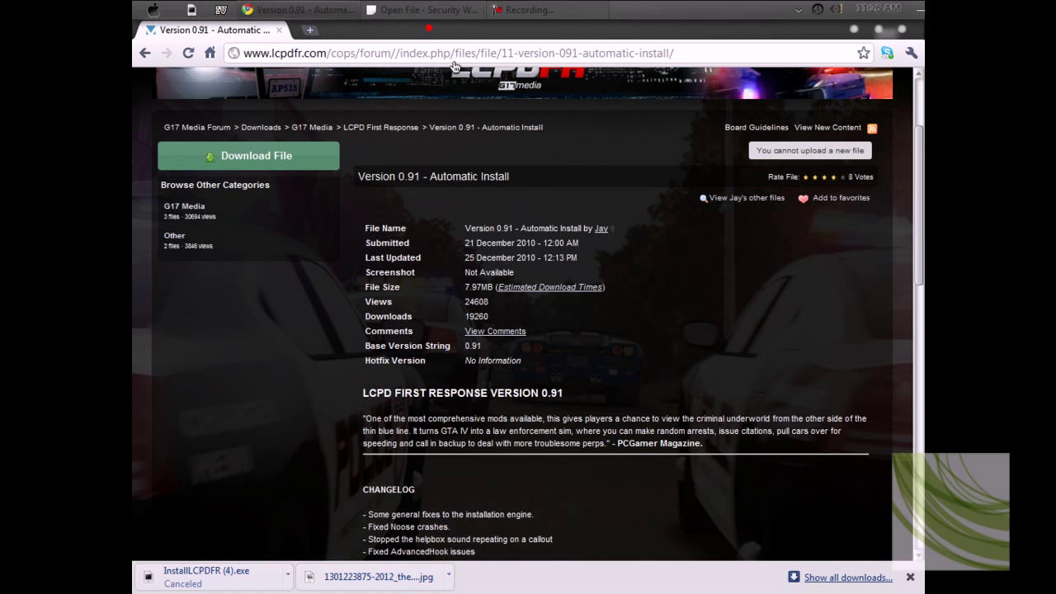
- Allow the unverified LCPDFR installer to run and move past the wizard's Welcome page
left_click(856, 29)
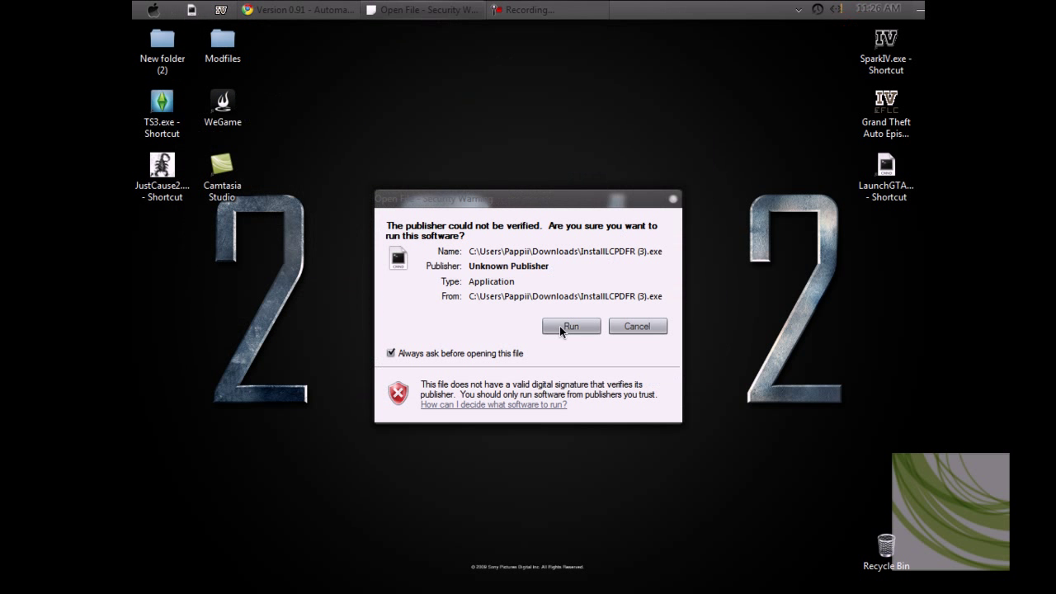
left_click(560, 326)
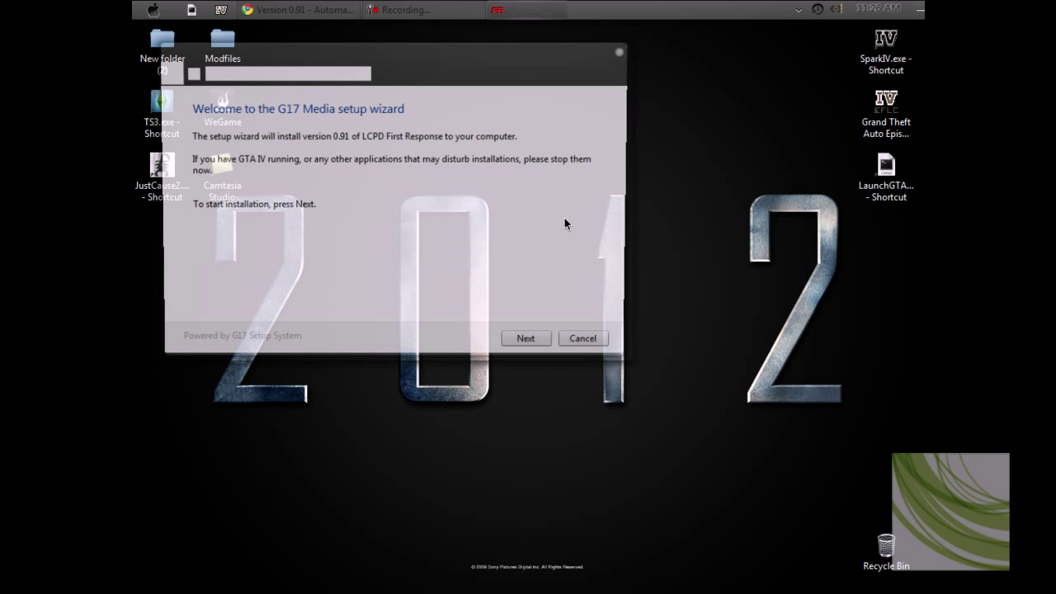
left_click_drag(337, 57, 440, 88)
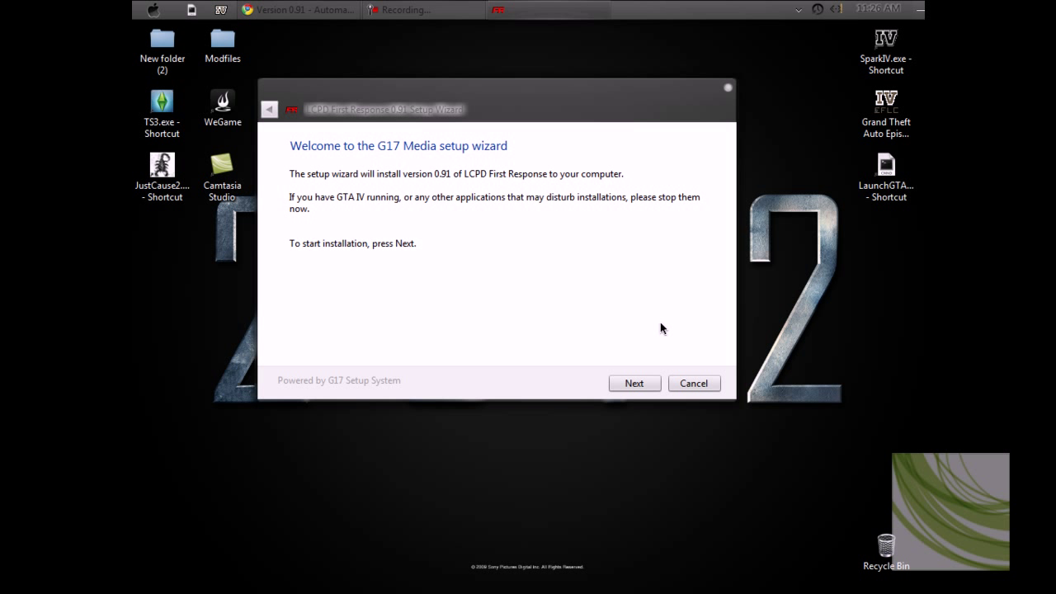
left_click(632, 383)
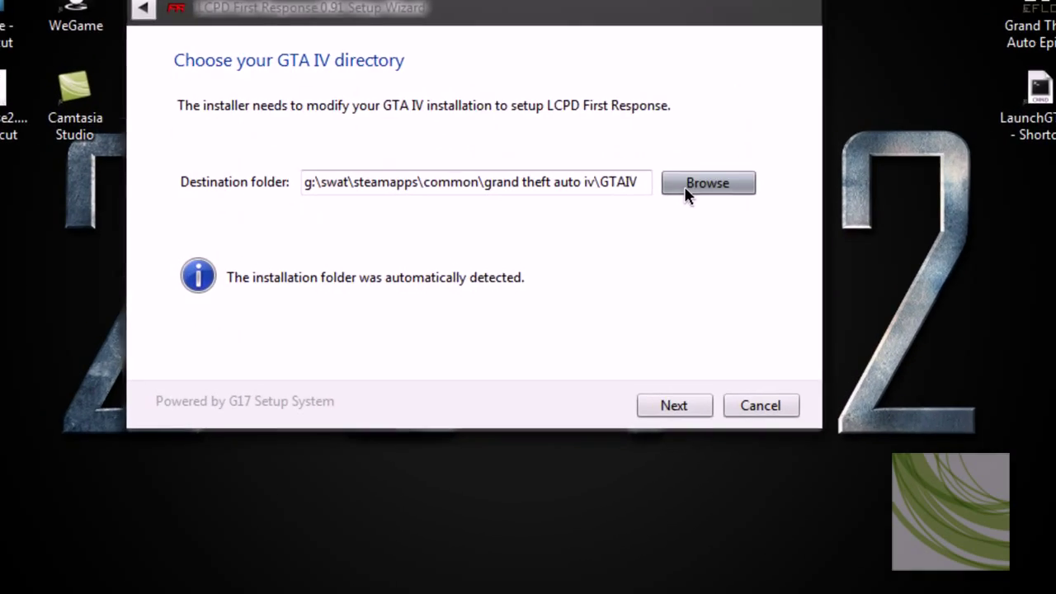
- Browse for a new GTA IV directory, expanding Computer > BACKUP (G:) > swat
left_click(643, 233)
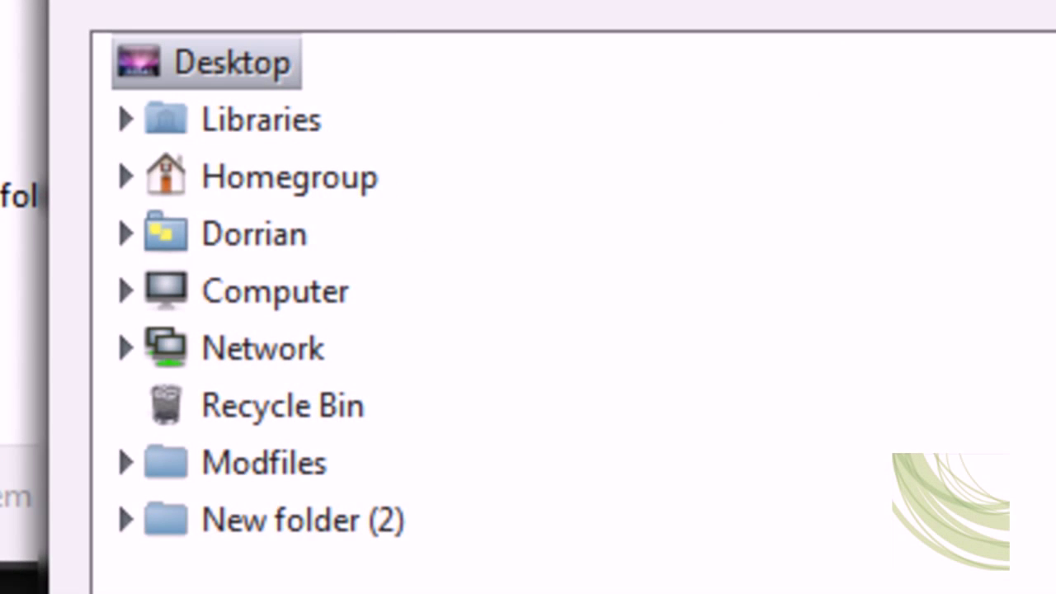
left_click(124, 292)
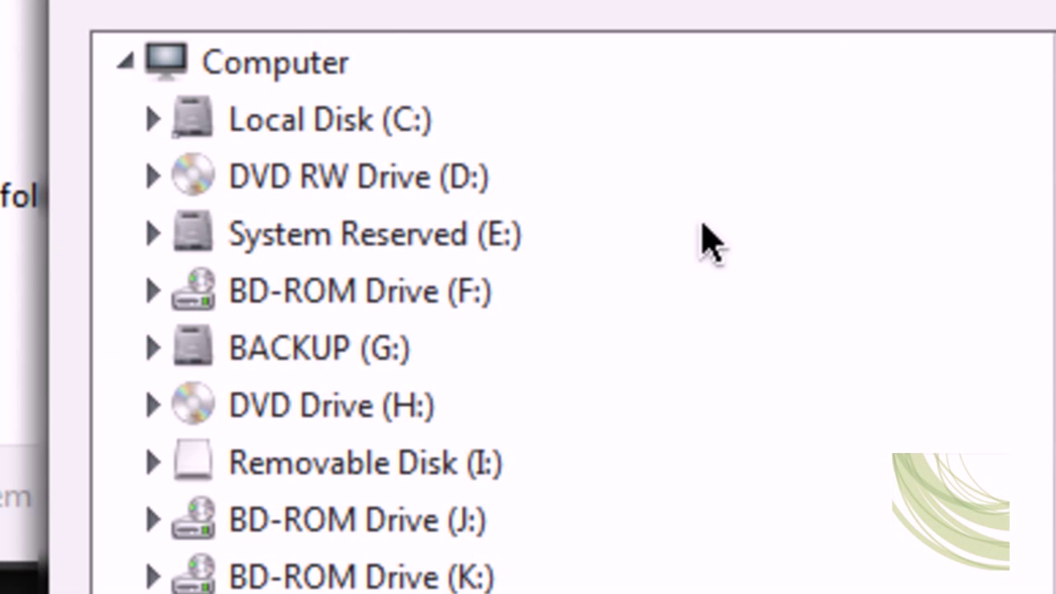
left_click(154, 349)
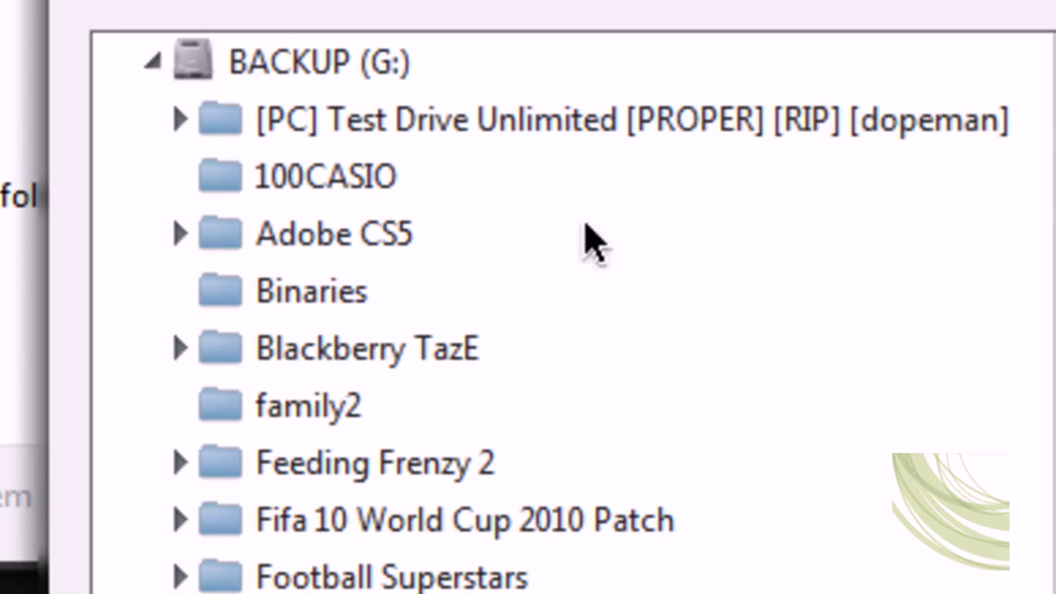
scroll(1046, 185, "down", 8)
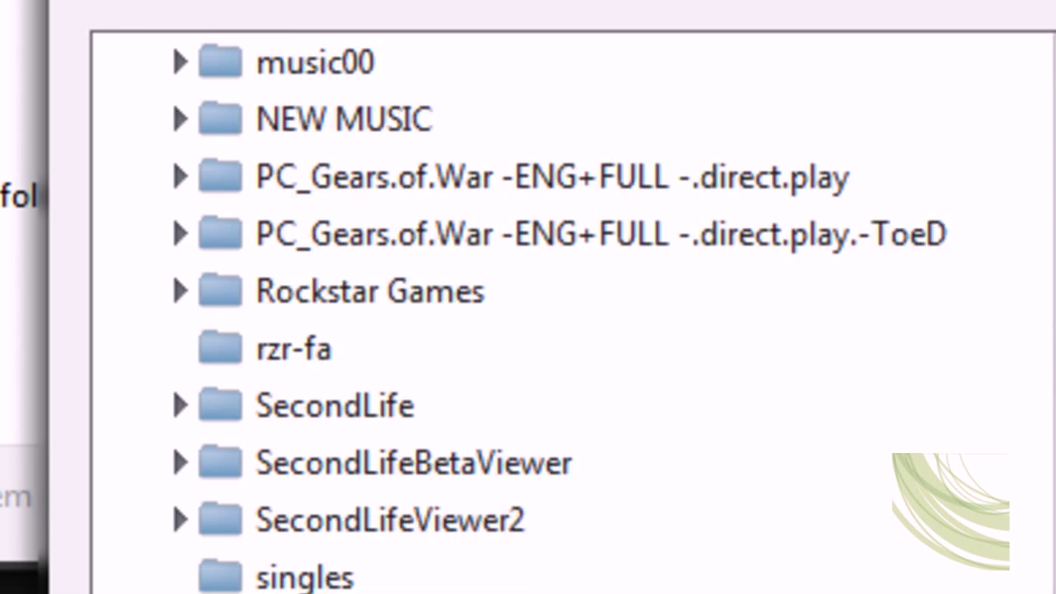
scroll(561, 313, "down", 5)
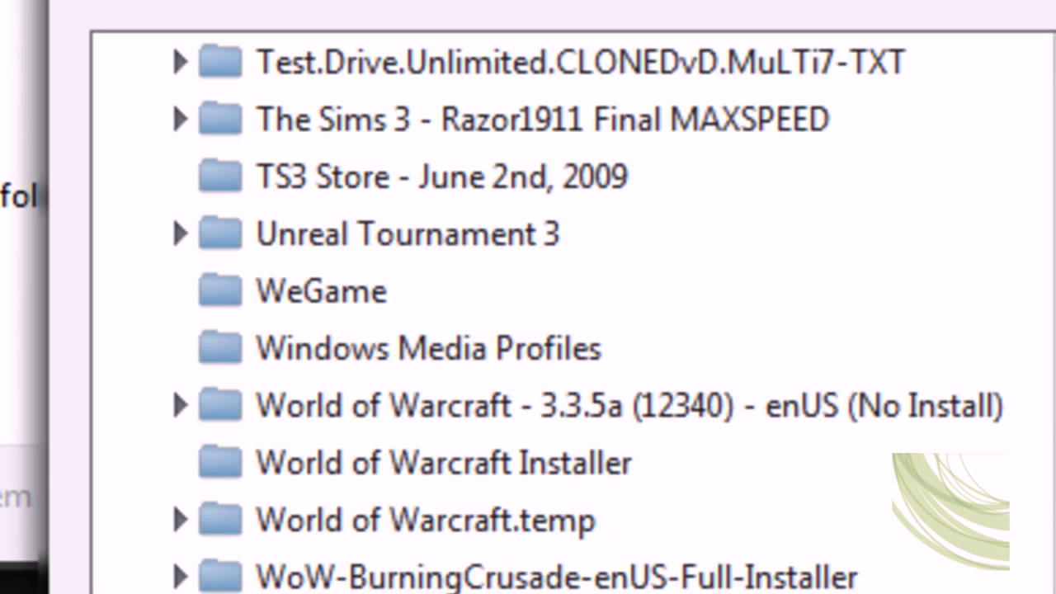
scroll(529, 330, "down", 2)
scroll(528, 331, "up", 4)
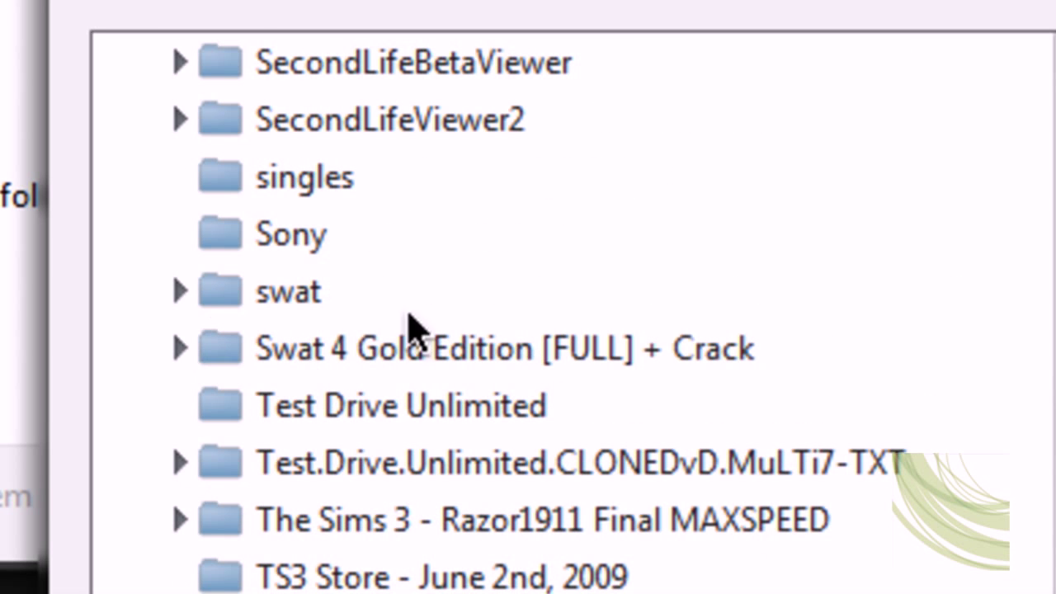
left_click(181, 293)
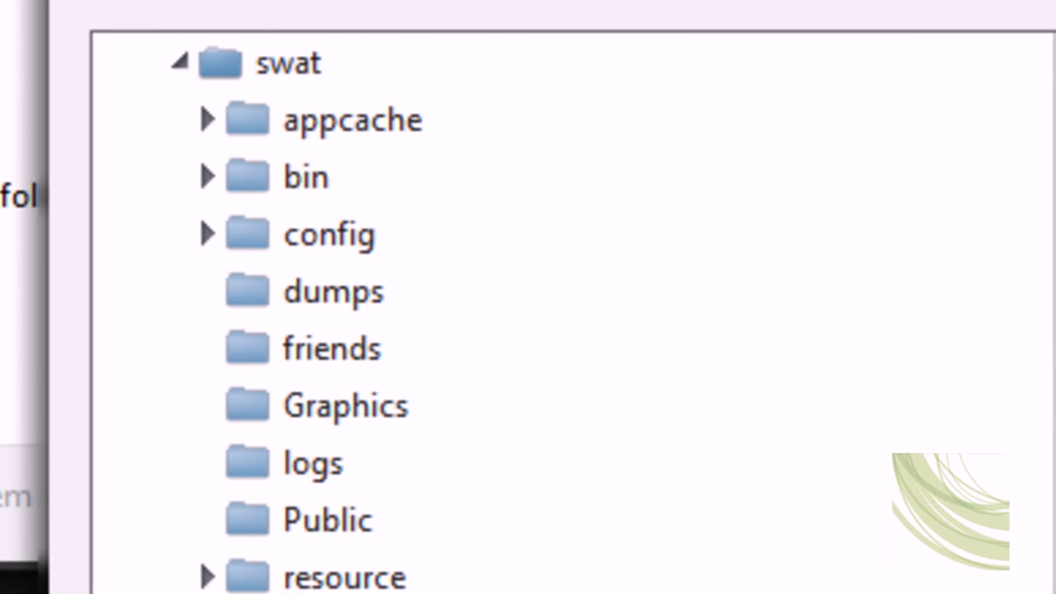
- Choose EFLC under steamapps > common > grand theft auto iv episodes from liberty city as destination
scroll(528, 330, "down", 5)
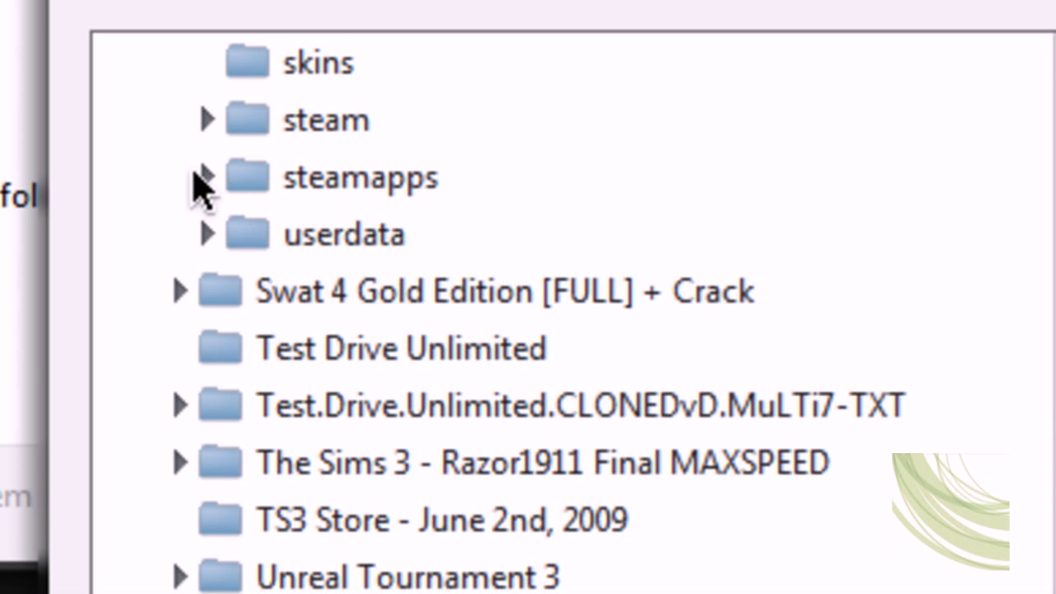
left_click(198, 173)
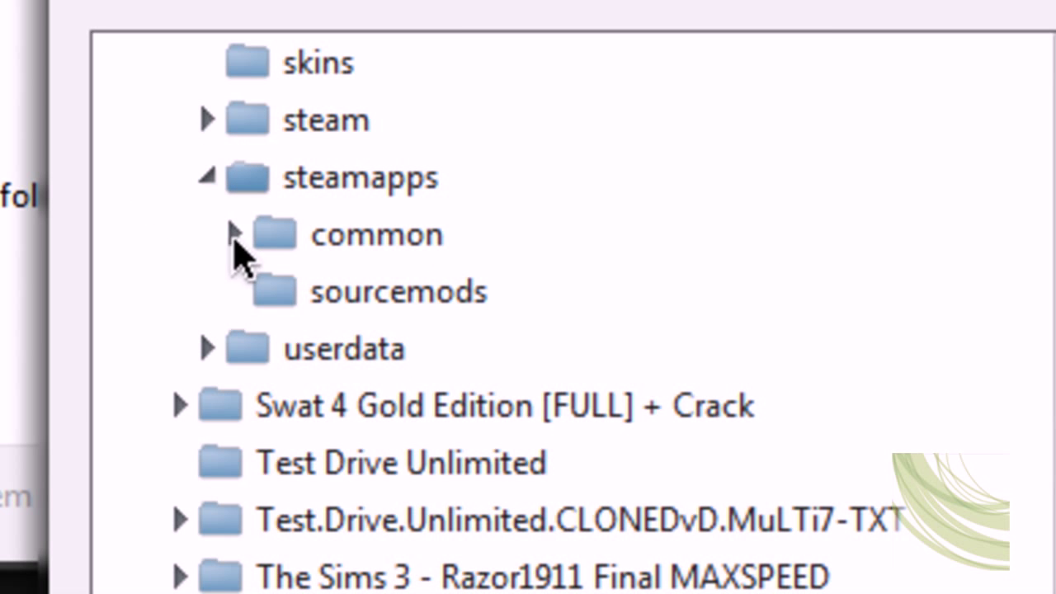
left_click(233, 236)
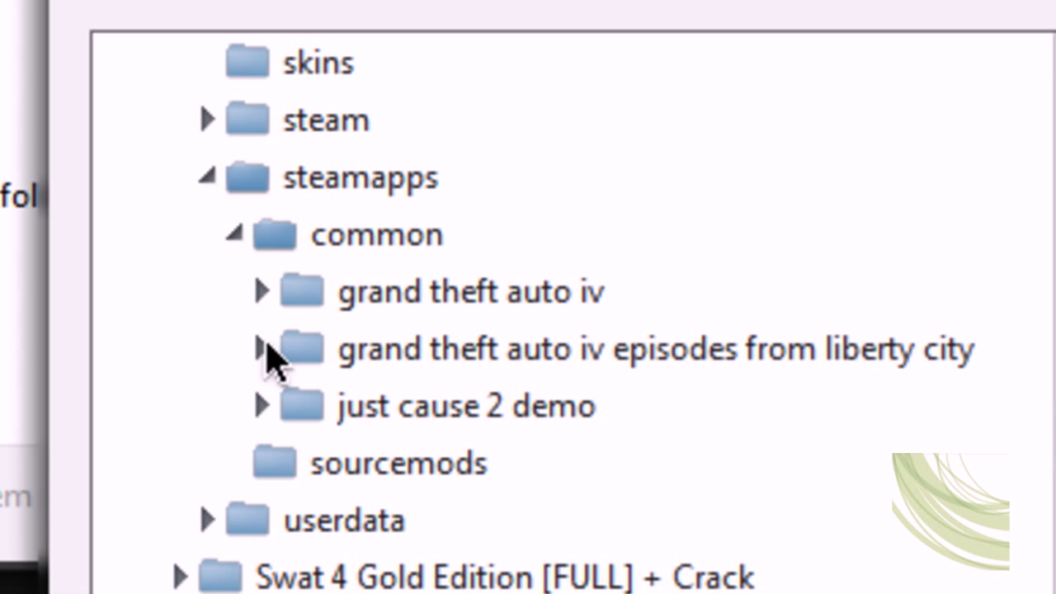
left_click(259, 349)
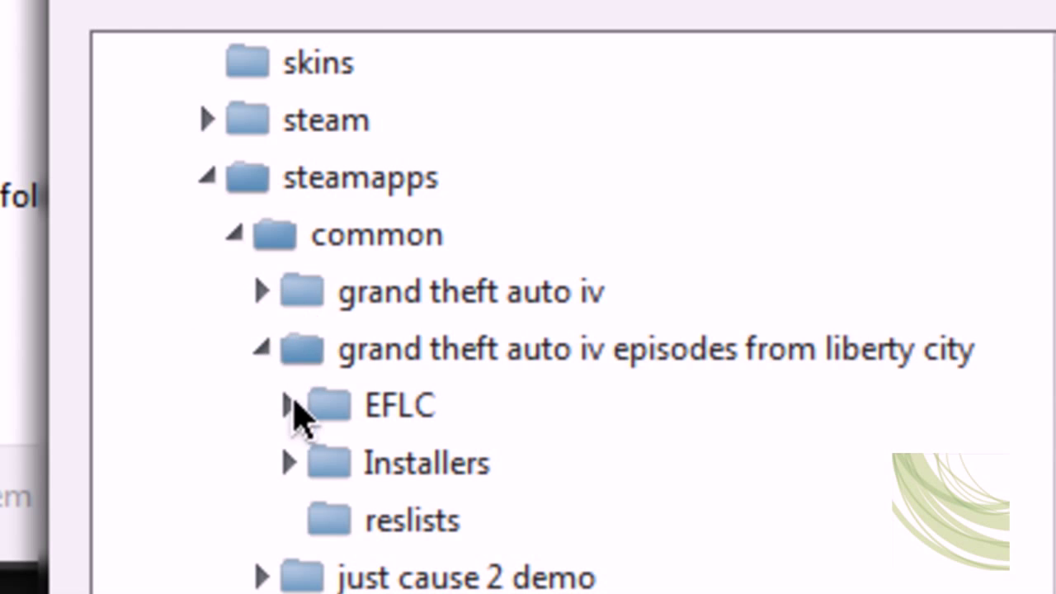
left_click(283, 405)
left_click(330, 407)
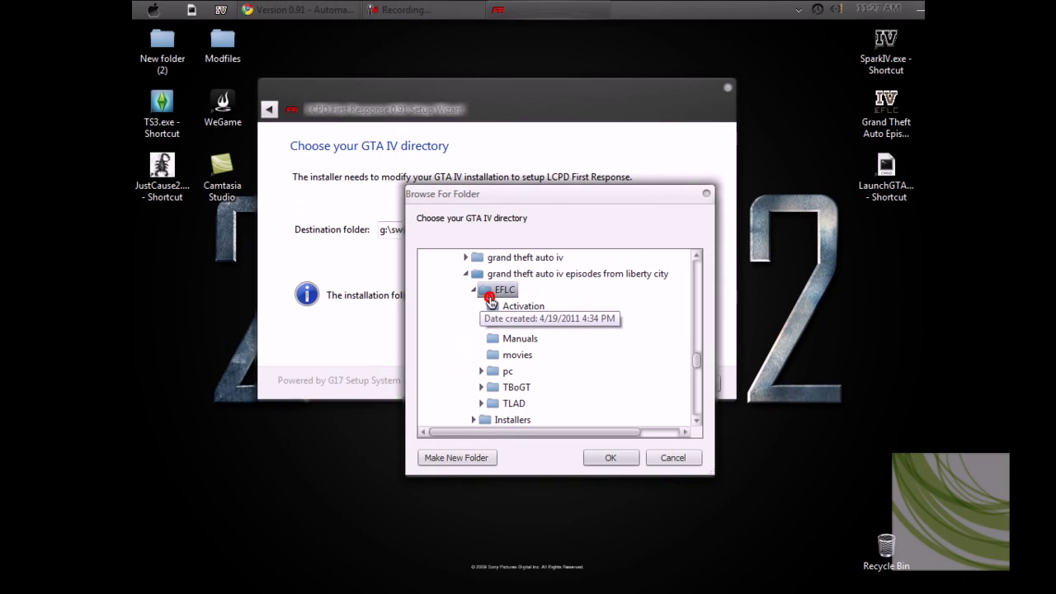
left_click(600, 457)
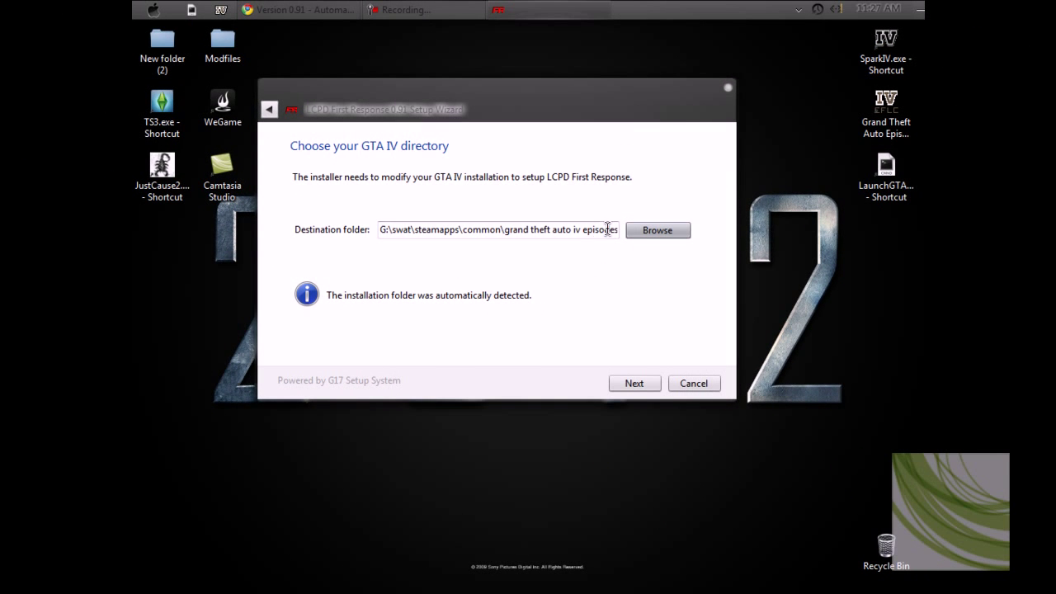
left_click_drag(610, 229, 621, 229)
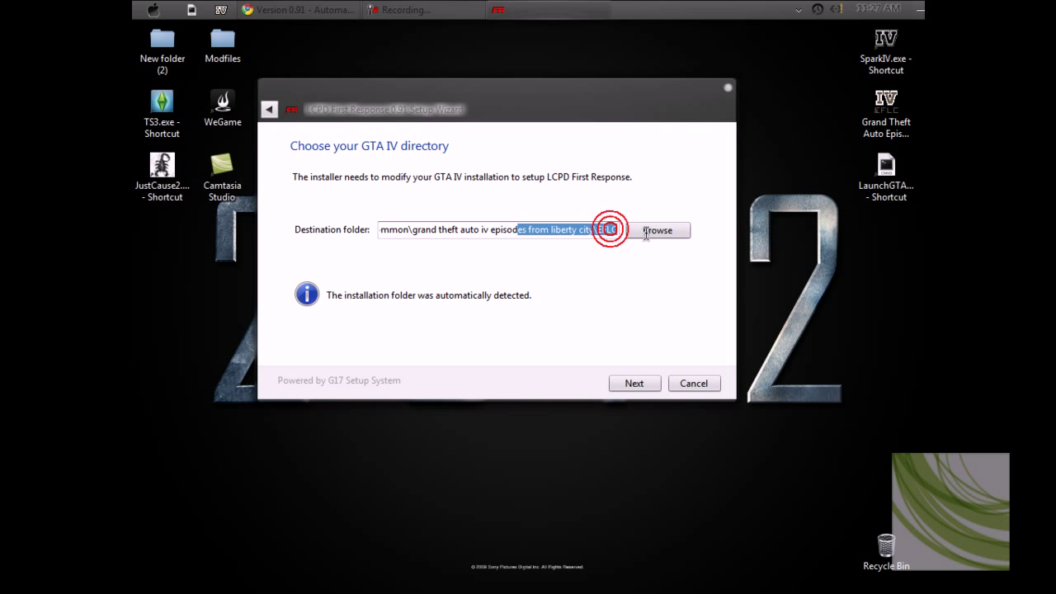
left_click(593, 234)
left_click(631, 383)
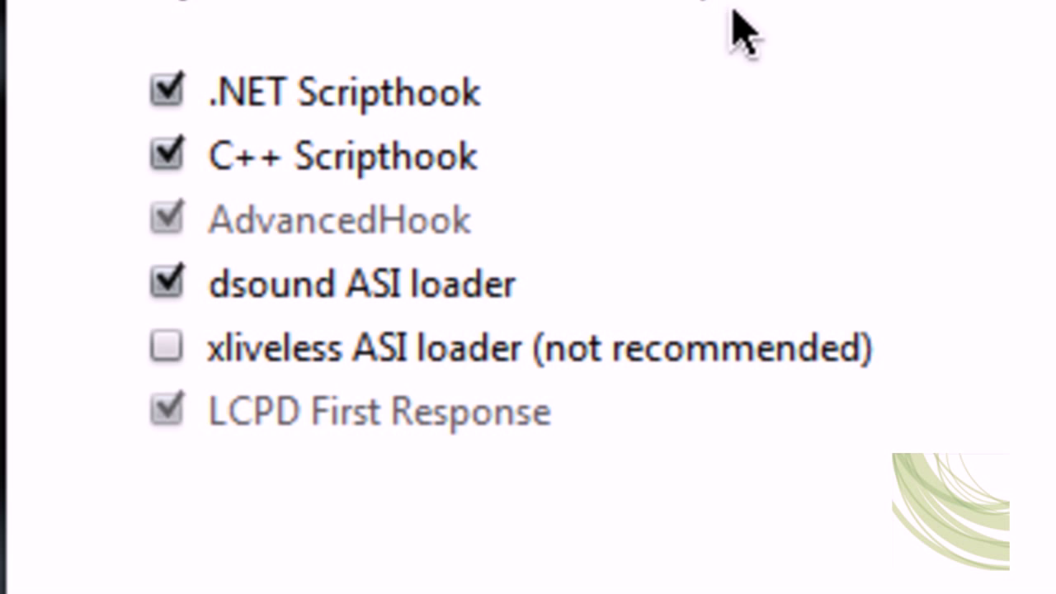
- Untick the .NET Scripthook and C++ Scripthook components
left_click(165, 90)
left_click(166, 155)
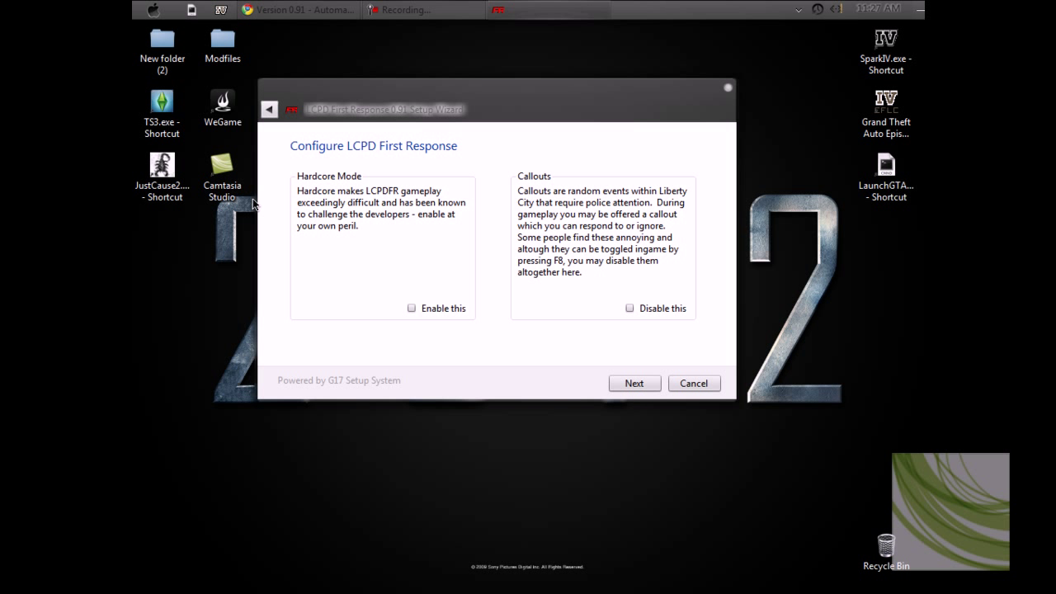
- Recheck the components page, then continue with Hardcore Mode and Callouts left unticked
left_click(270, 110)
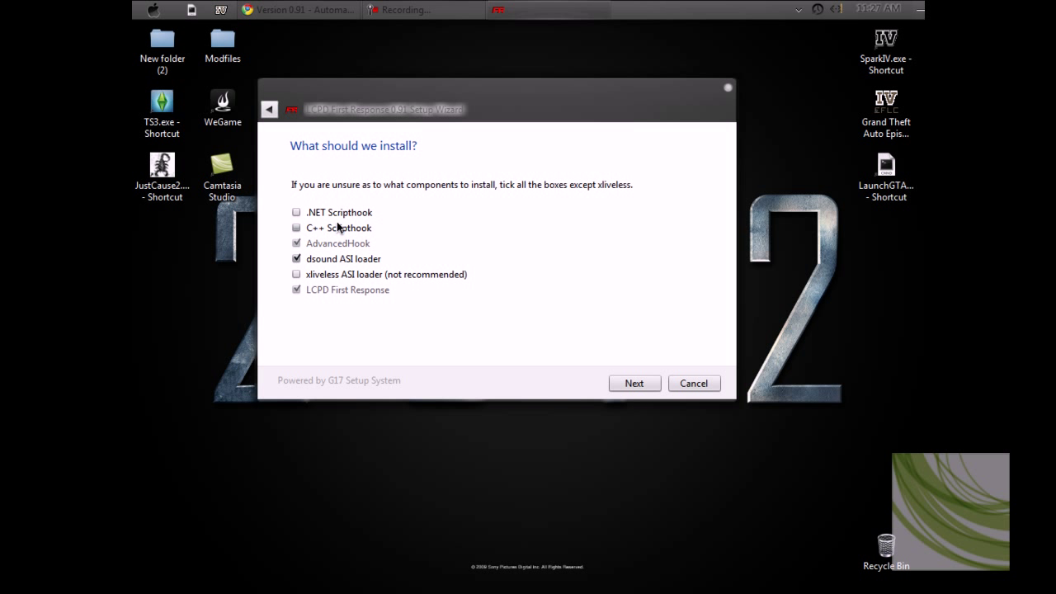
left_click(632, 383)
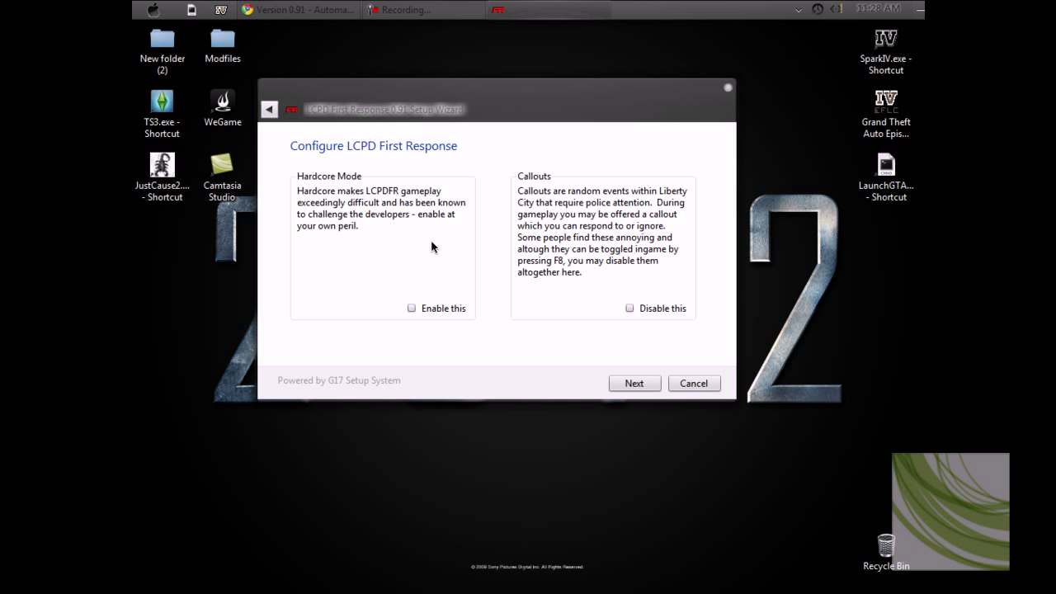
mouse_move(583, 81)
left_mouse_down()
mouse_move(603, 82)
mouse_move(548, 85)
mouse_move(684, 236)
mouse_move(627, 125)
mouse_move(608, 108)
mouse_move(594, 111)
mouse_move(585, 68)
left_mouse_up()
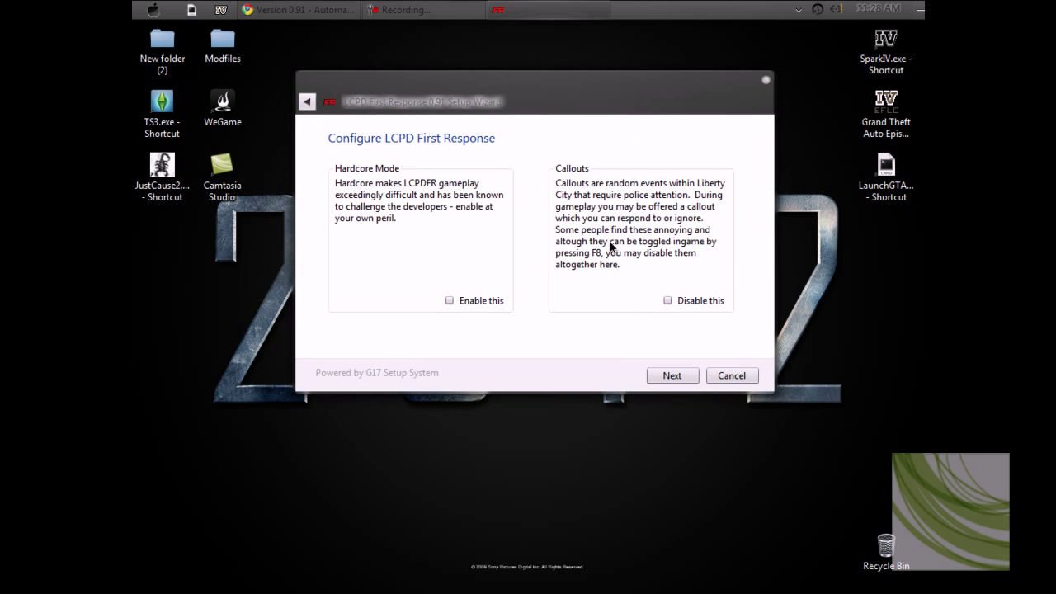
left_click(662, 376)
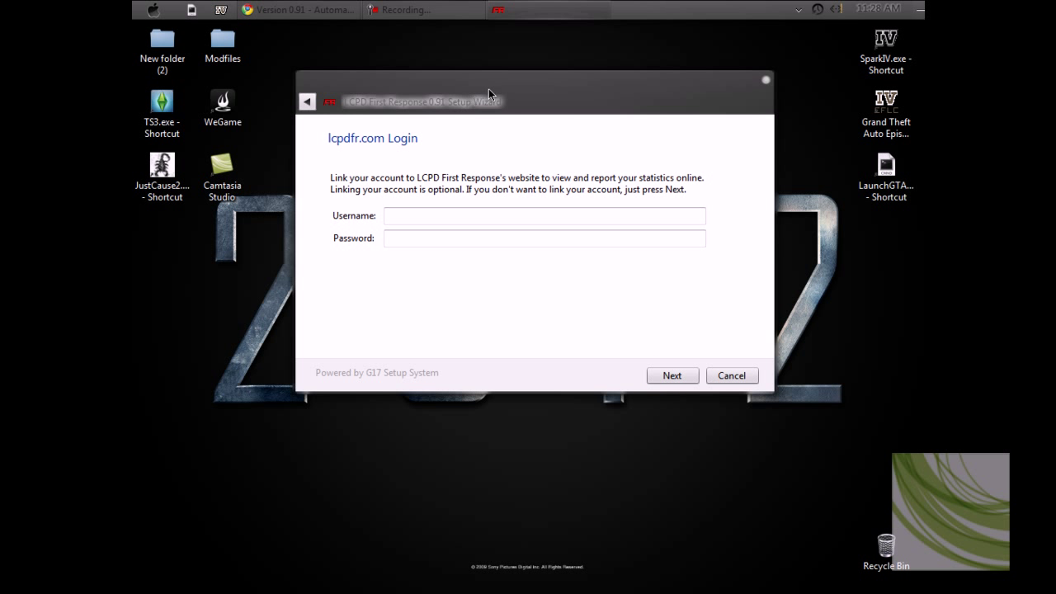
- Leave the lcpdfr.com login empty, review the Summary and install LCPD First Response 0.91
left_click_drag(498, 90, 494, 103)
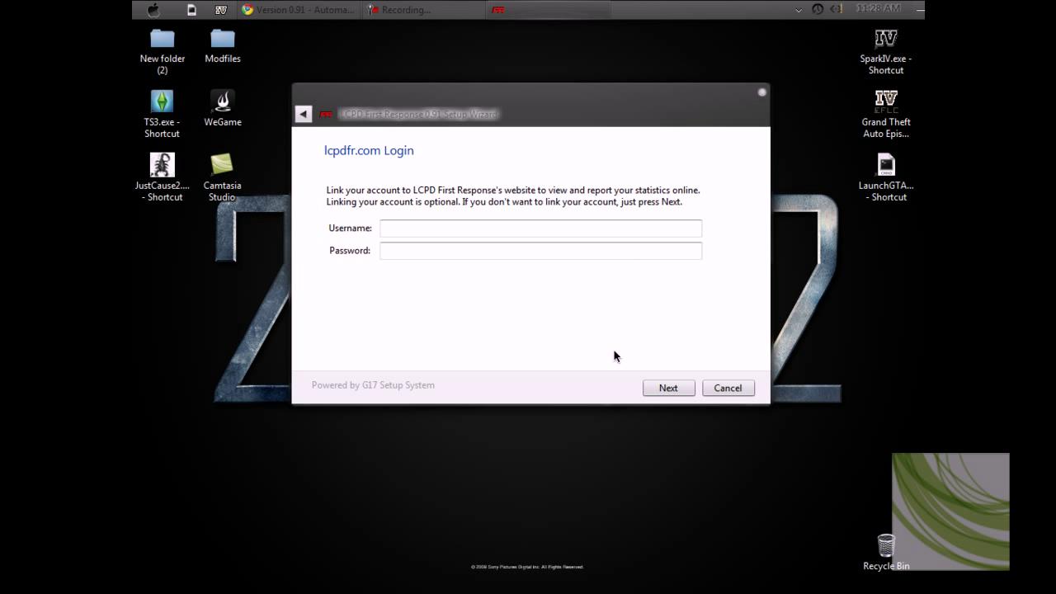
left_click(658, 394)
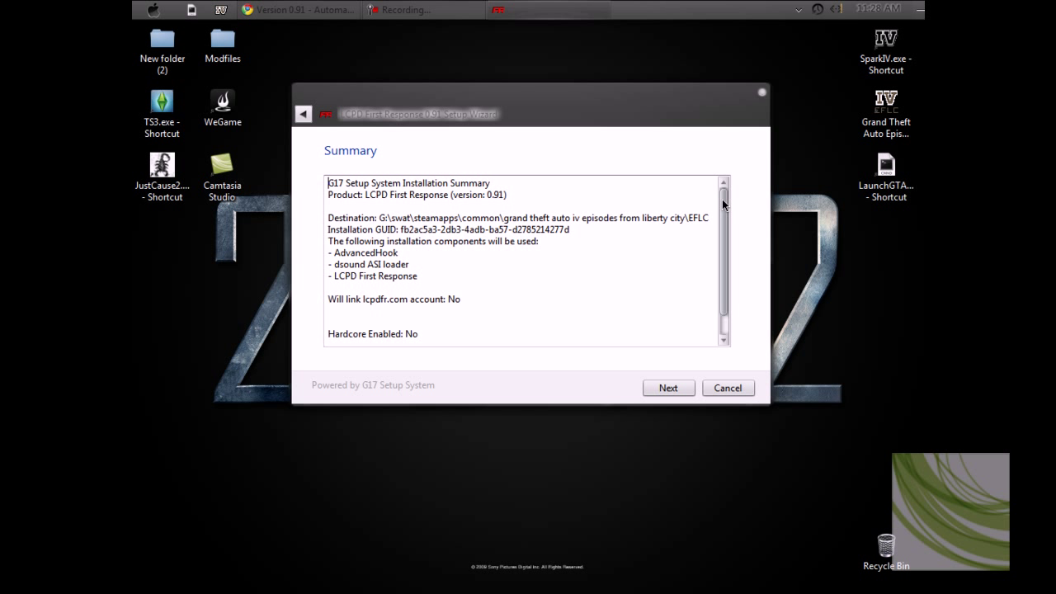
left_click_drag(723, 204, 725, 231)
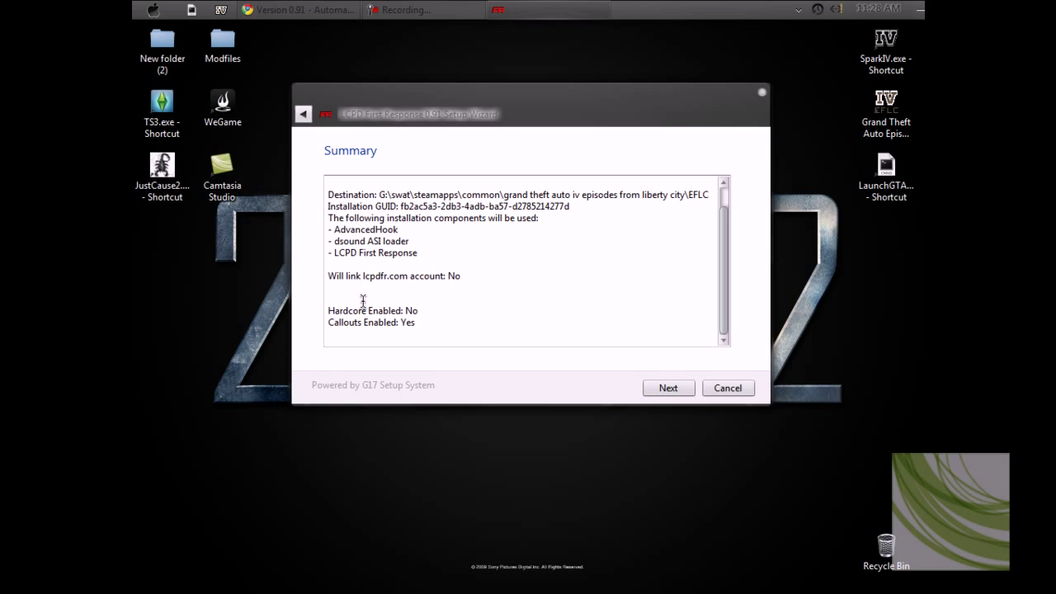
left_click_drag(326, 275, 426, 288)
left_click_drag(389, 323, 397, 323)
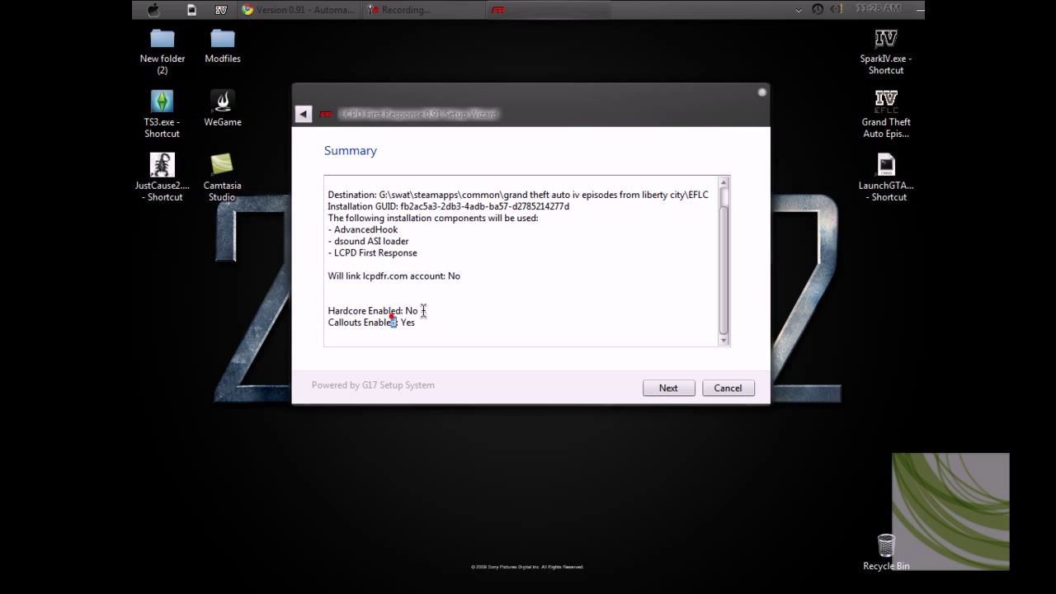
left_click(669, 388)
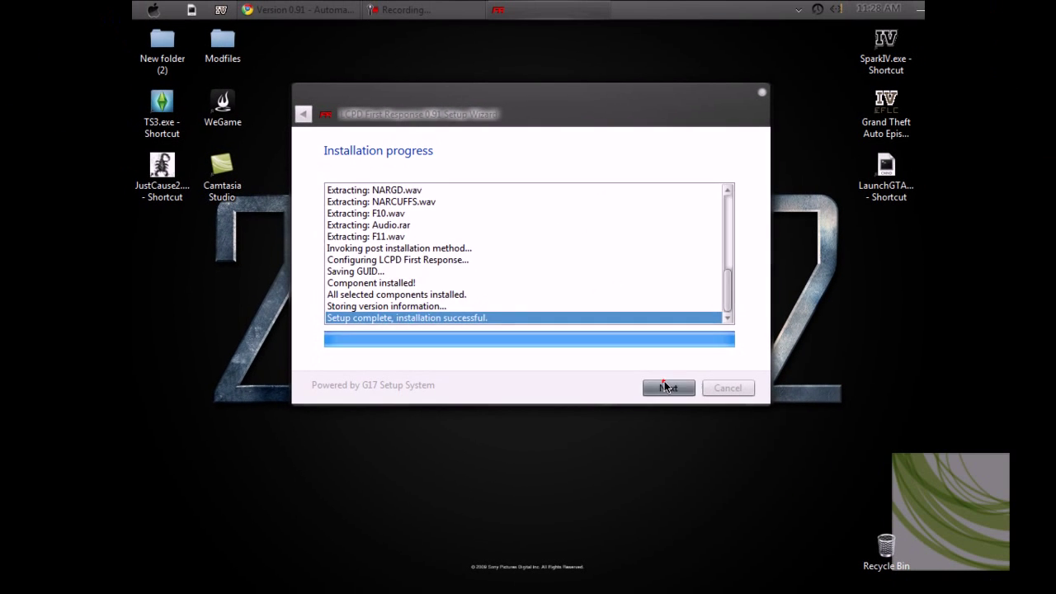
left_click(669, 386)
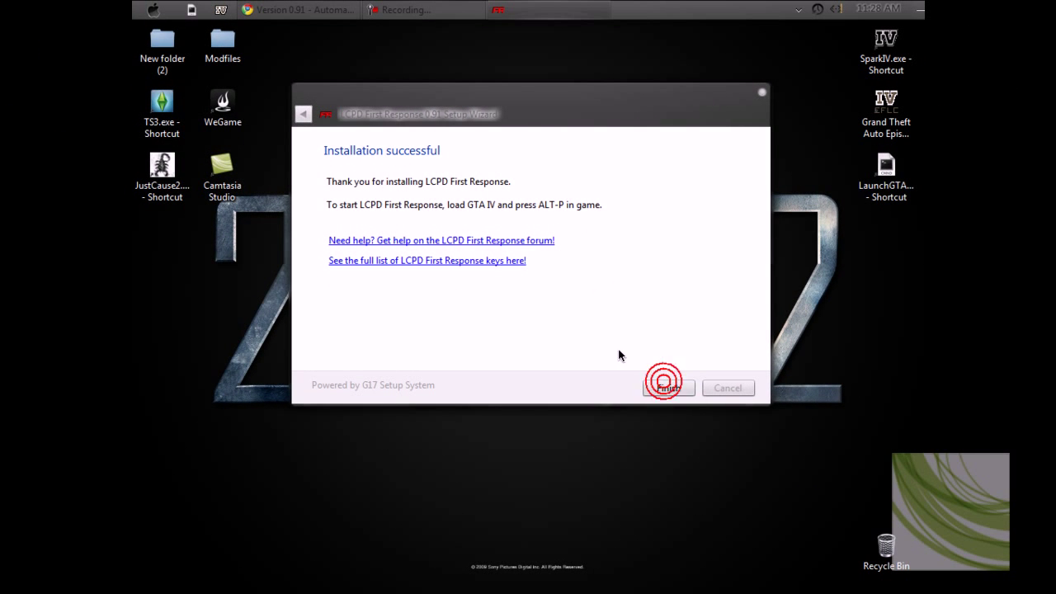
- Open the online LCPD First Response key list, close the installer and open Computer
left_click(429, 263)
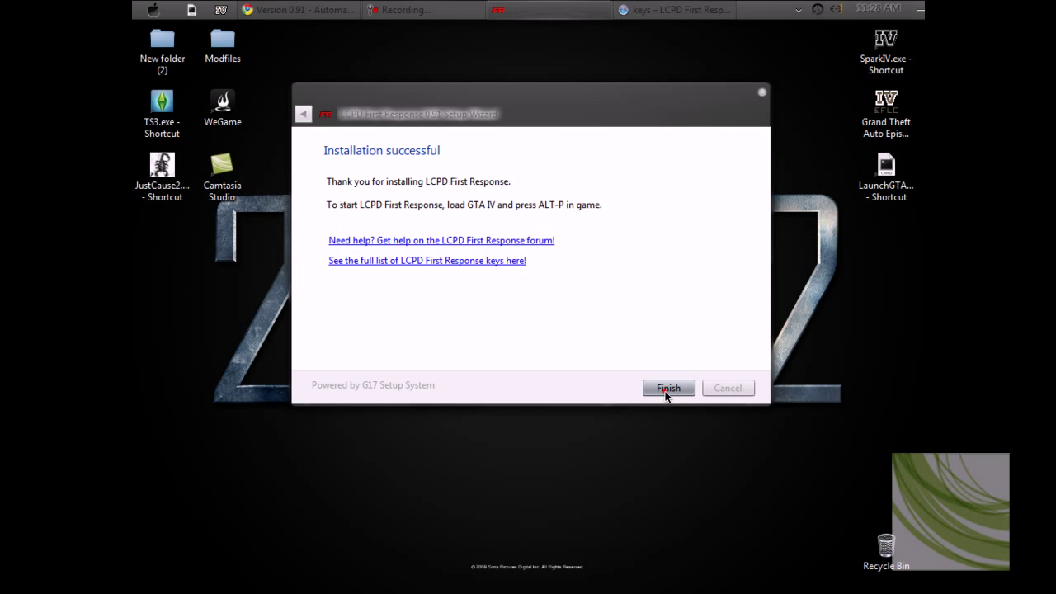
left_click(666, 396)
left_click(250, 285)
left_click(150, 10)
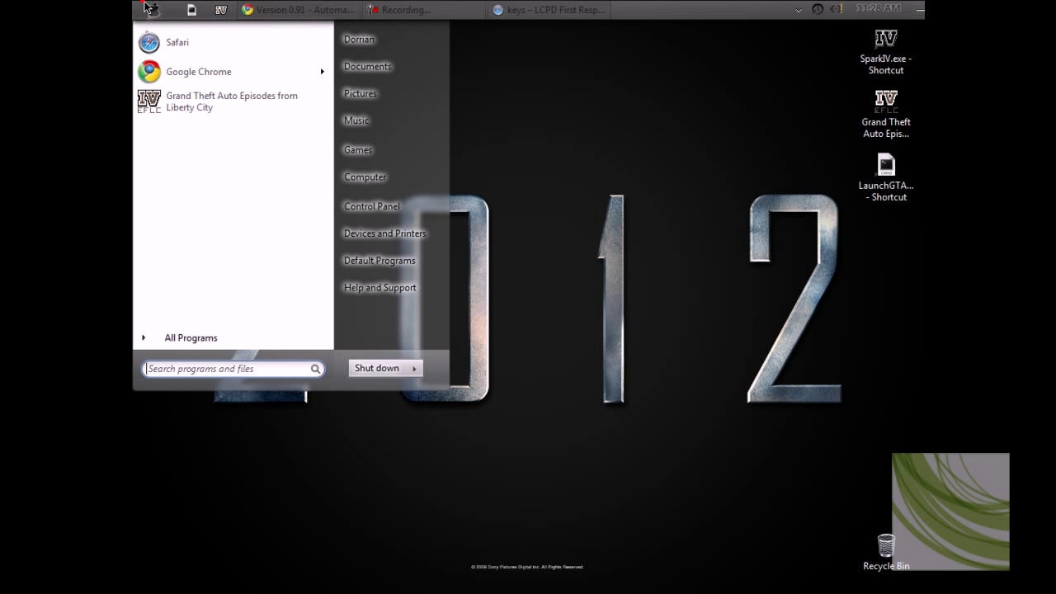
left_click(365, 178)
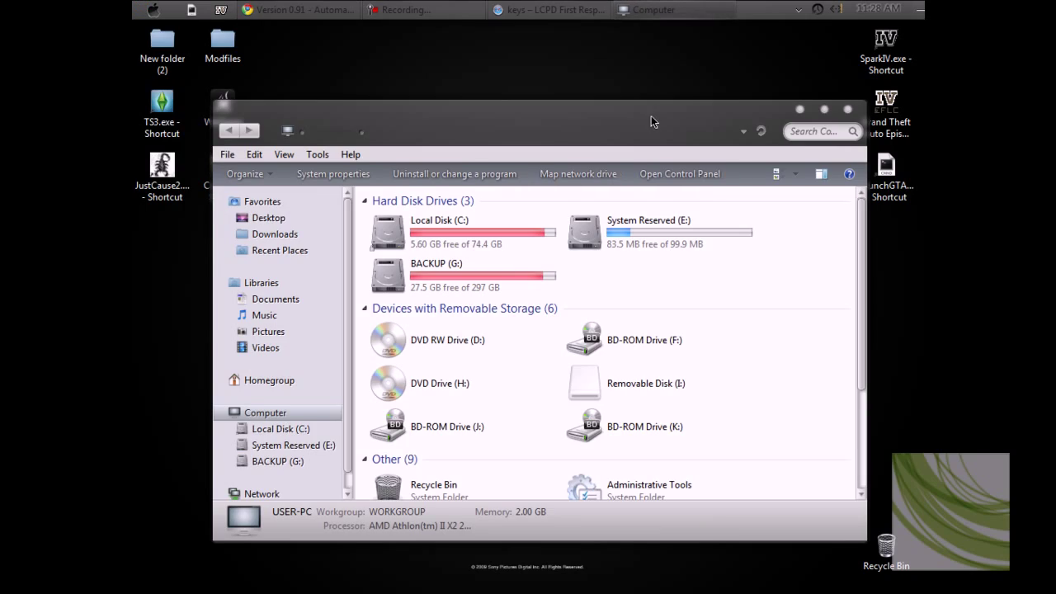
- Navigate BACKUP (G:) > swat > steamapps > common > grand theft auto iv episodes from liberty city
left_click_drag(651, 116, 650, 64)
double_click(429, 216)
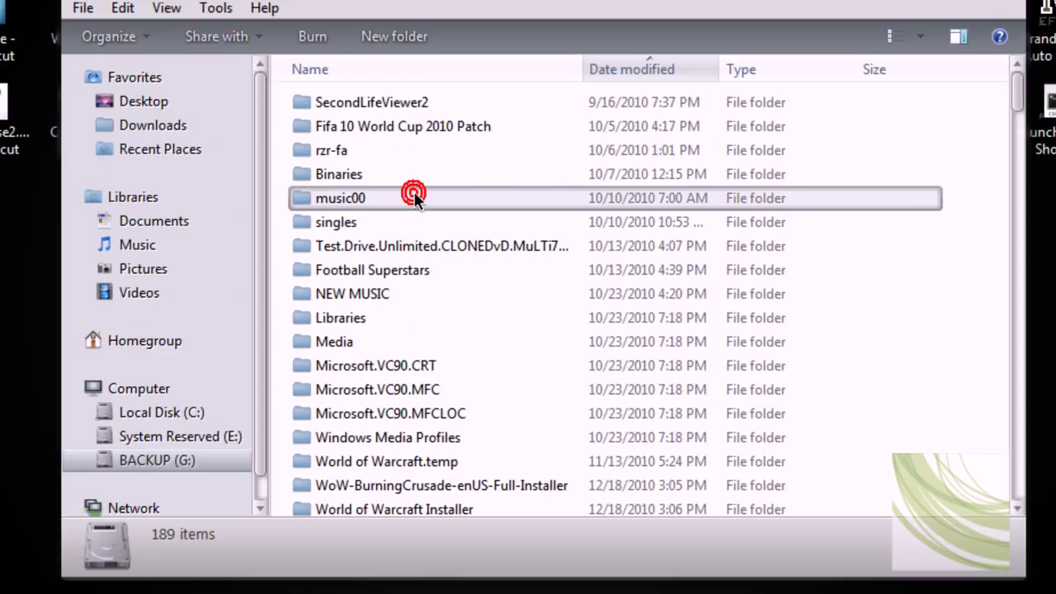
scroll(414, 197, "down", 11)
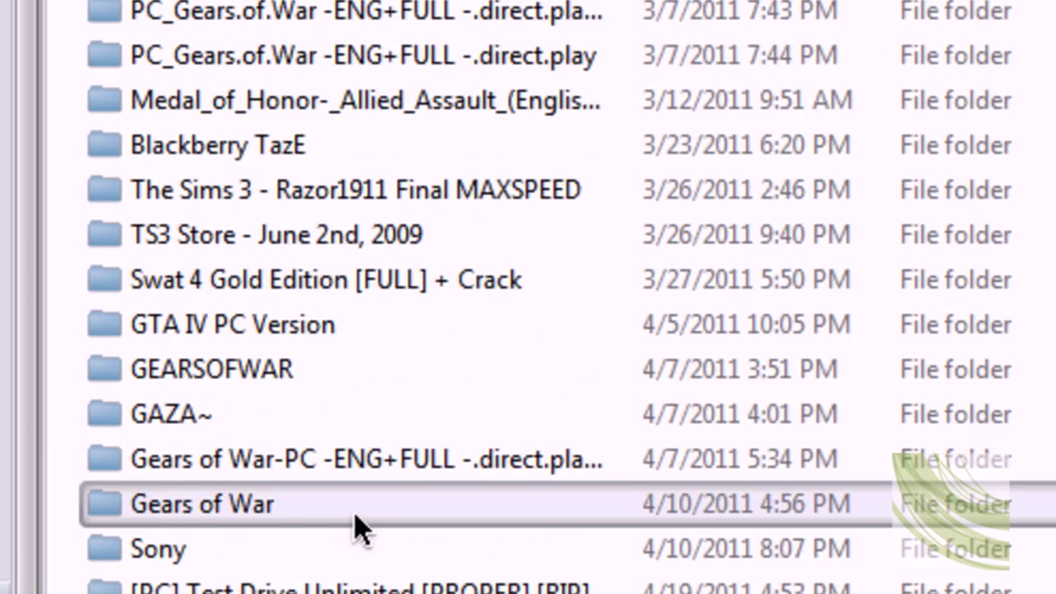
scroll(357, 528, "down", 2)
double_click(320, 464)
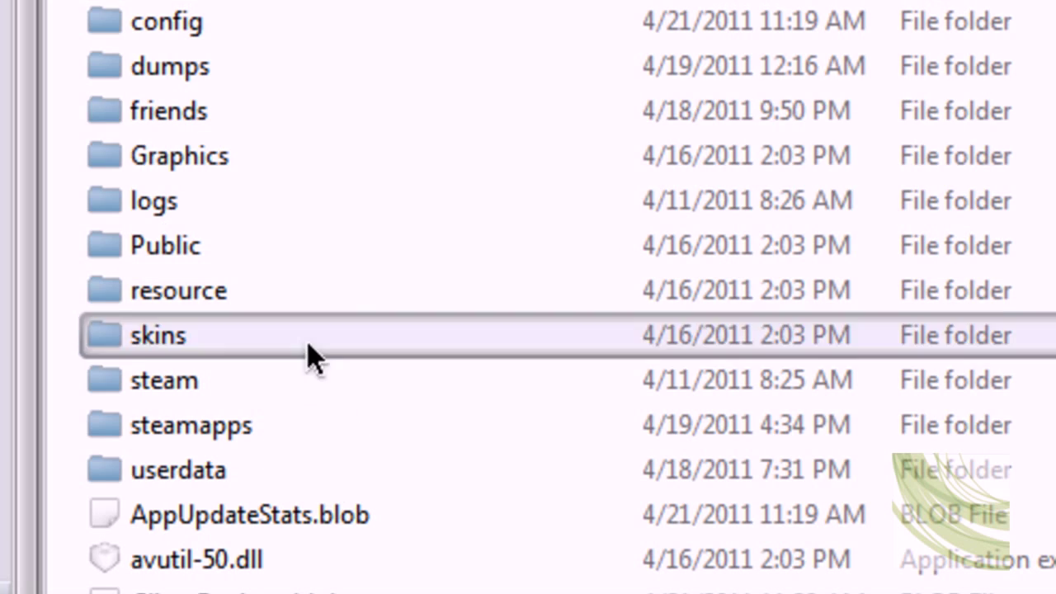
double_click(283, 426)
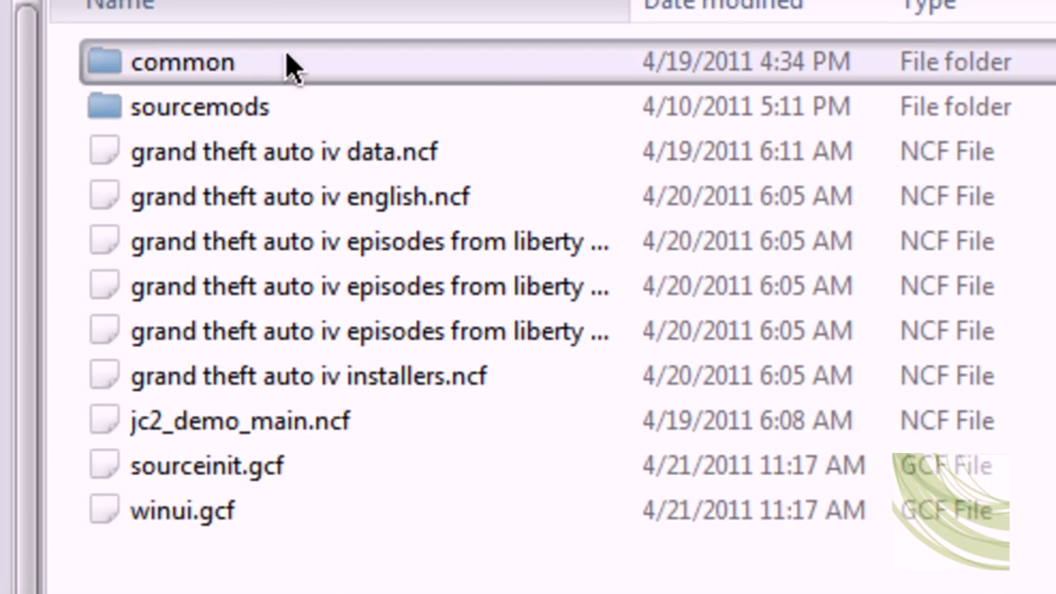
double_click(247, 64)
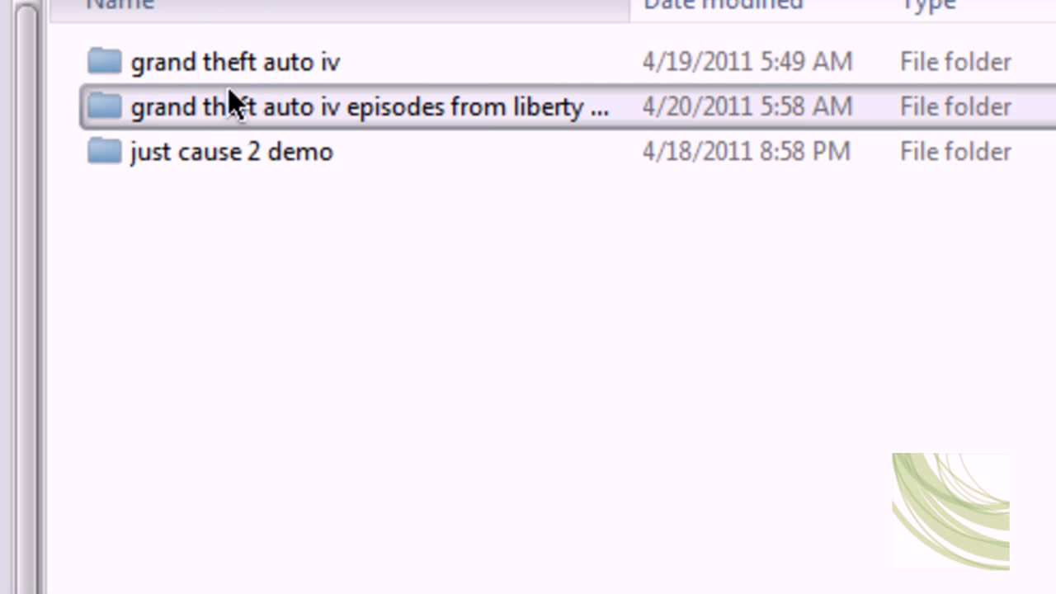
left_click(249, 110)
- Confirm dsound.dll is in the EFLC folder, then go back to the common folder
double_click(239, 70)
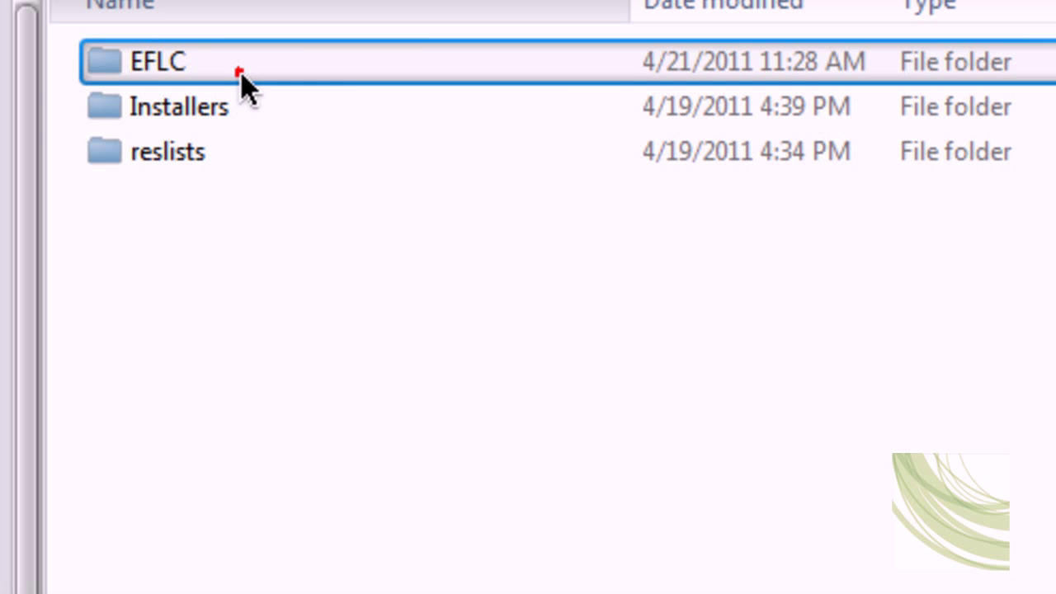
scroll(393, 219, "down", 3)
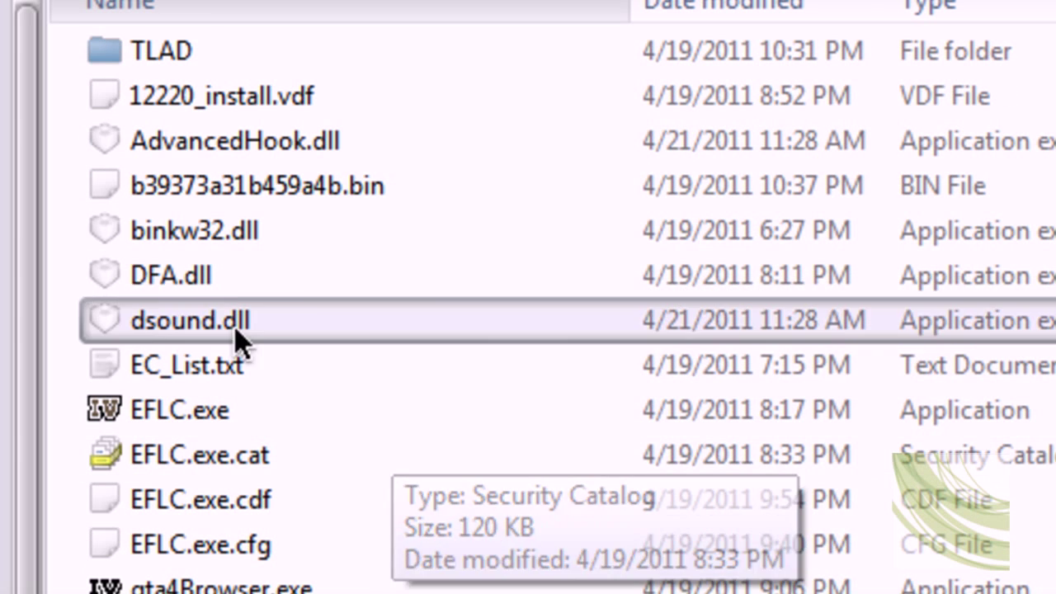
left_click(155, 319)
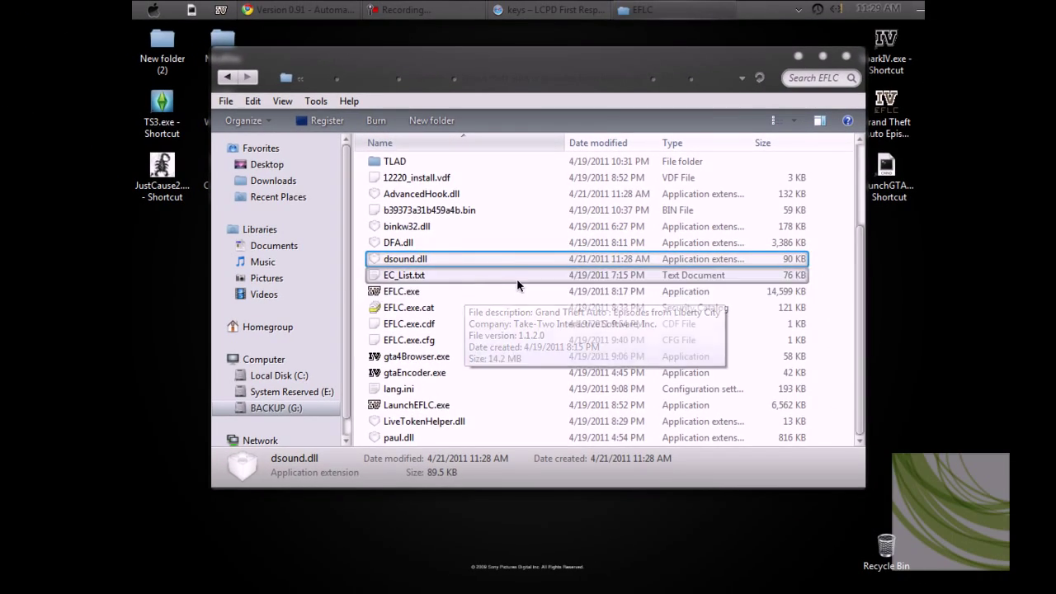
scroll(516, 281, "up", 3)
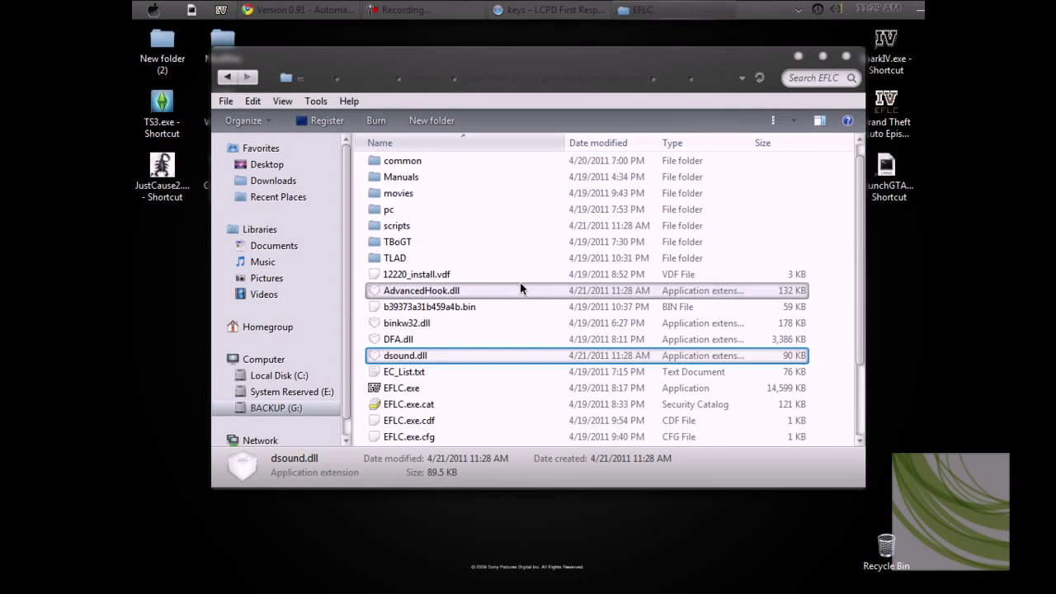
left_click(230, 77)
left_click(230, 77)
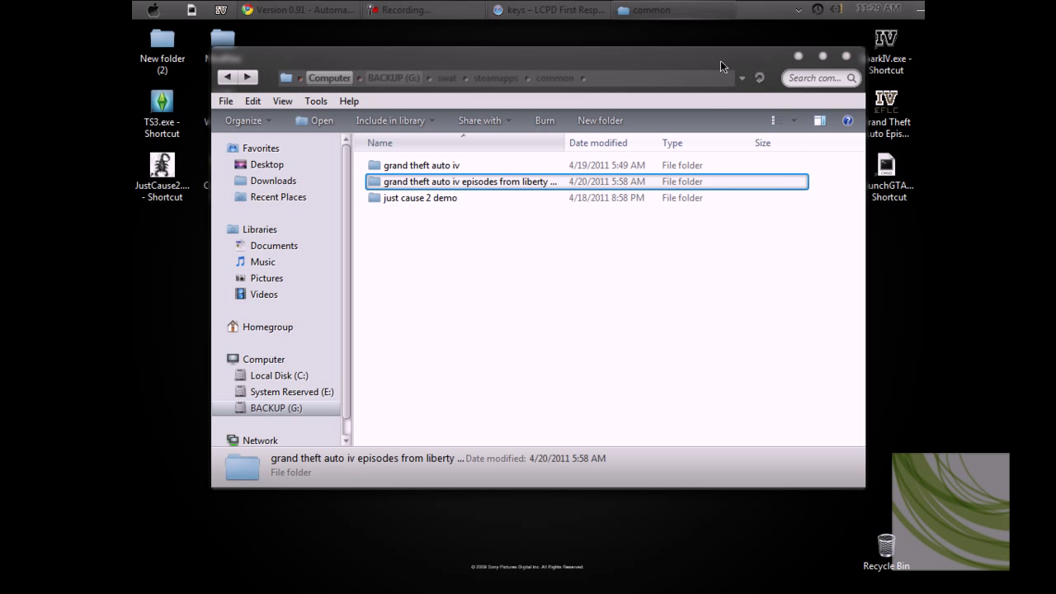
- Close Explorer, launch Notepad via a Start menu search, and bring the keys wiki page forward
left_click(844, 58)
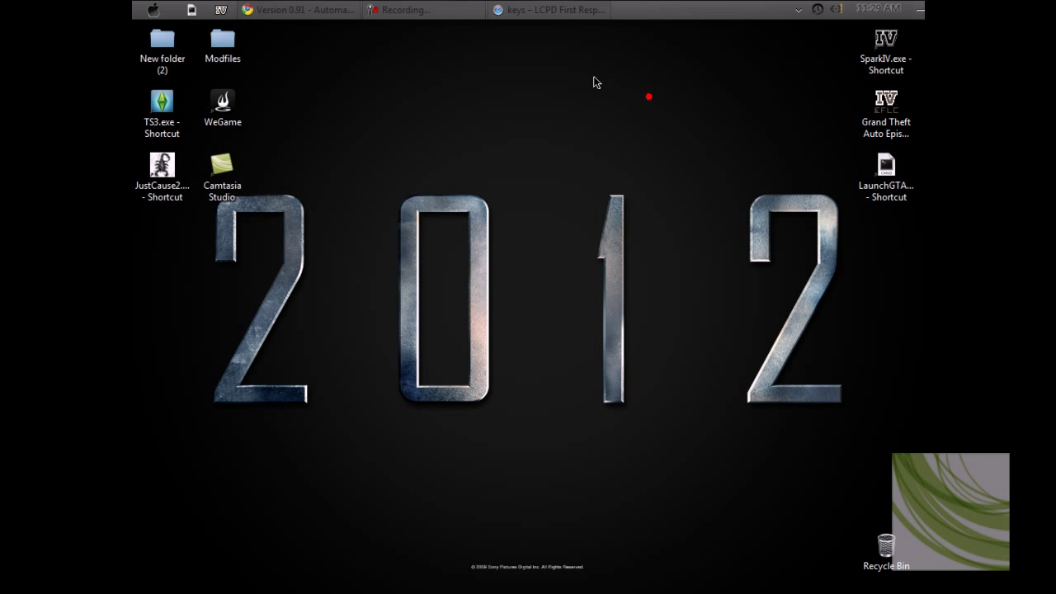
left_click(135, 5)
left_click(256, 365)
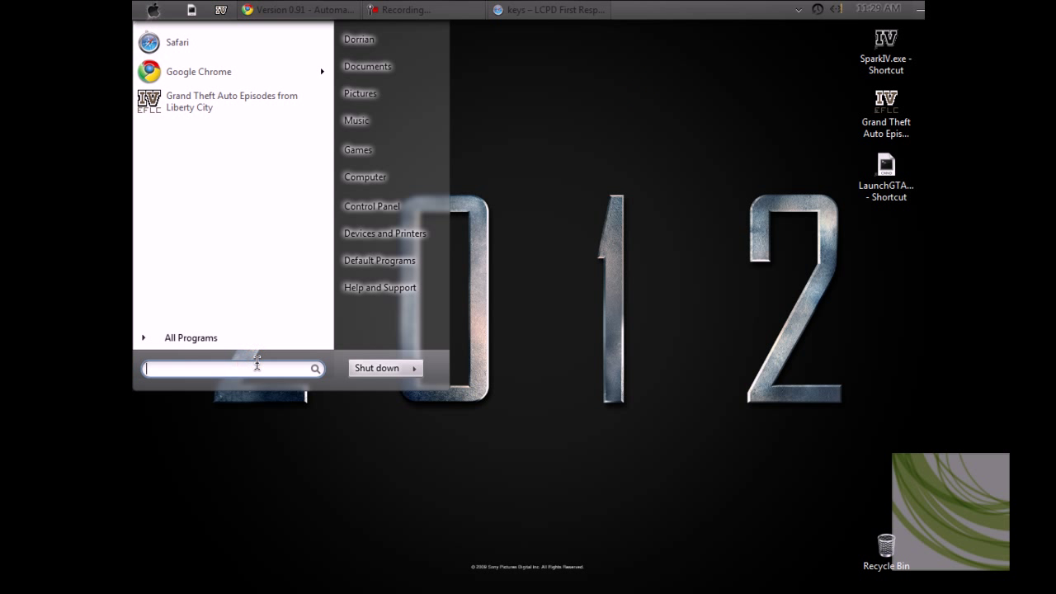
type("Notepa")
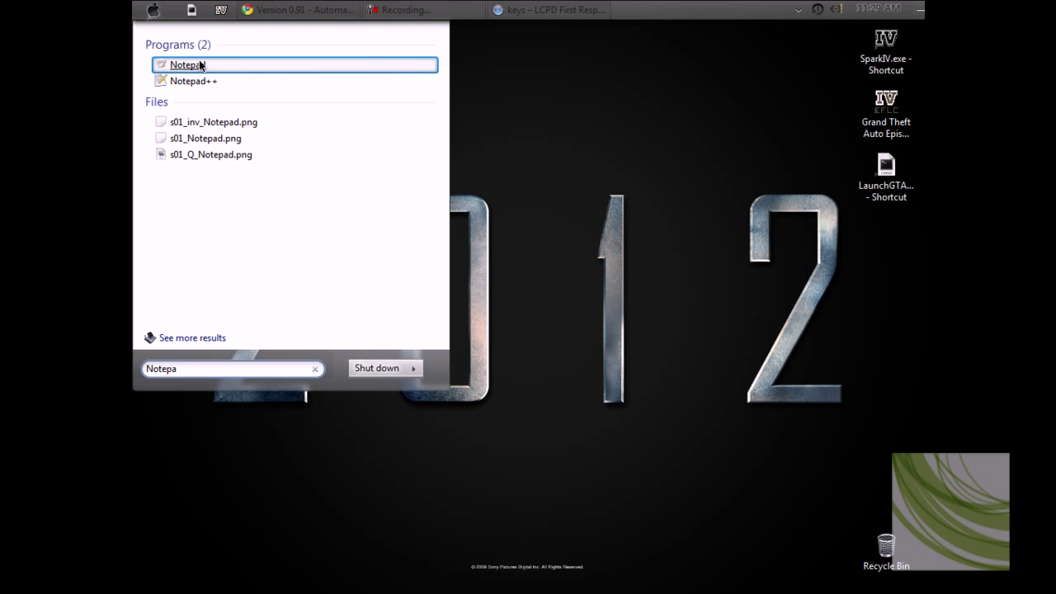
type("d")
key("Return")
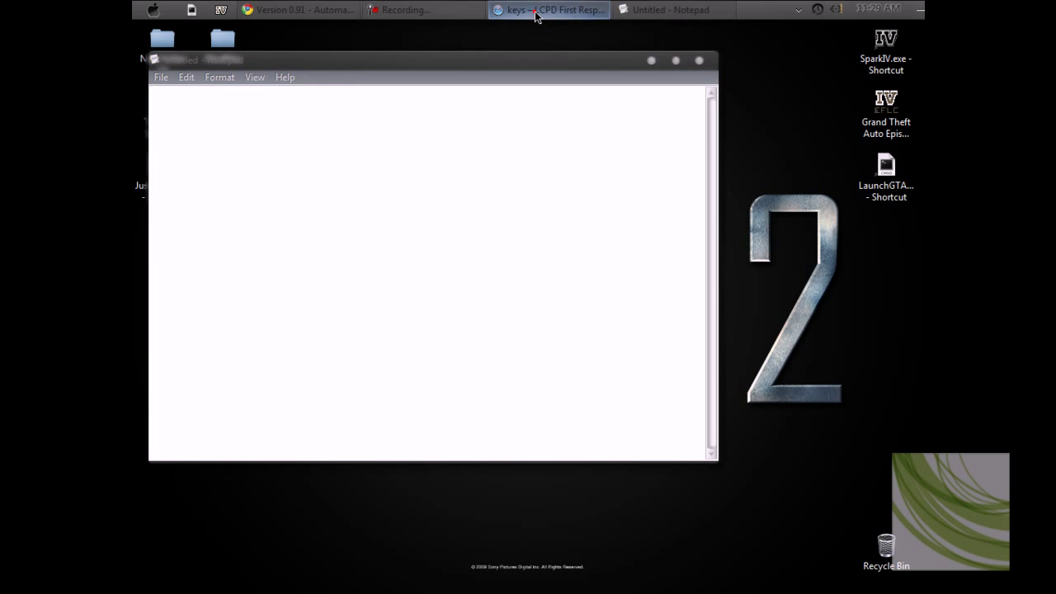
left_click(535, 12)
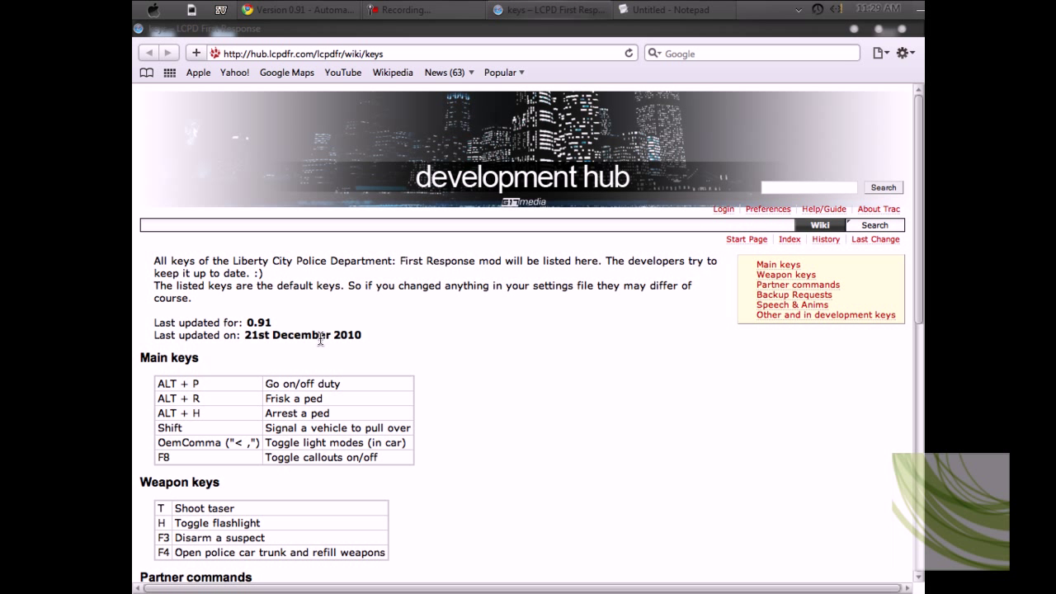
- Select the wiki's key list from the Main keys heading down to the last row
left_click_drag(142, 360, 360, 399)
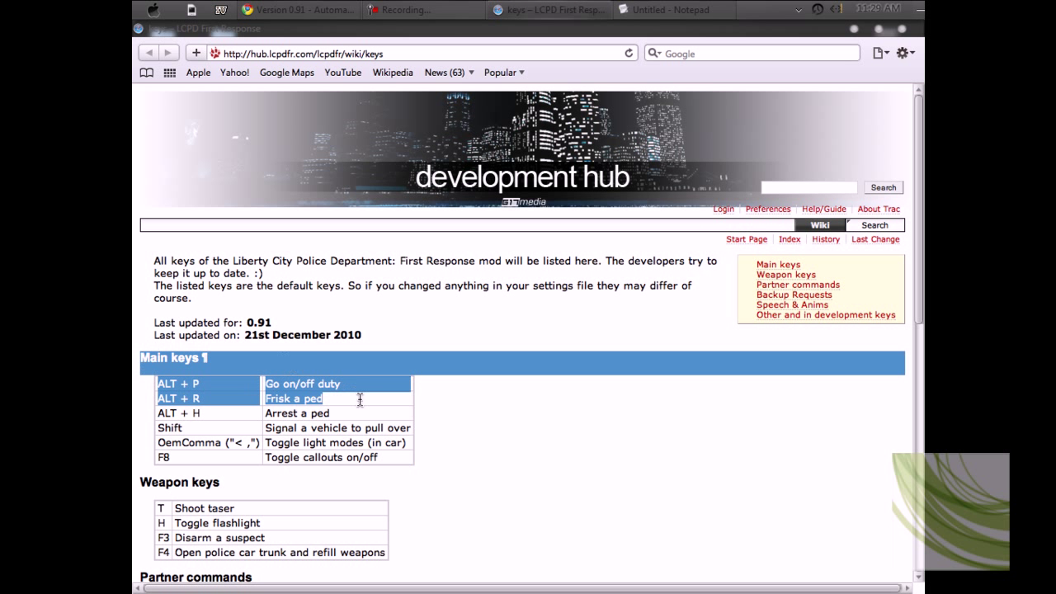
left_click(476, 400)
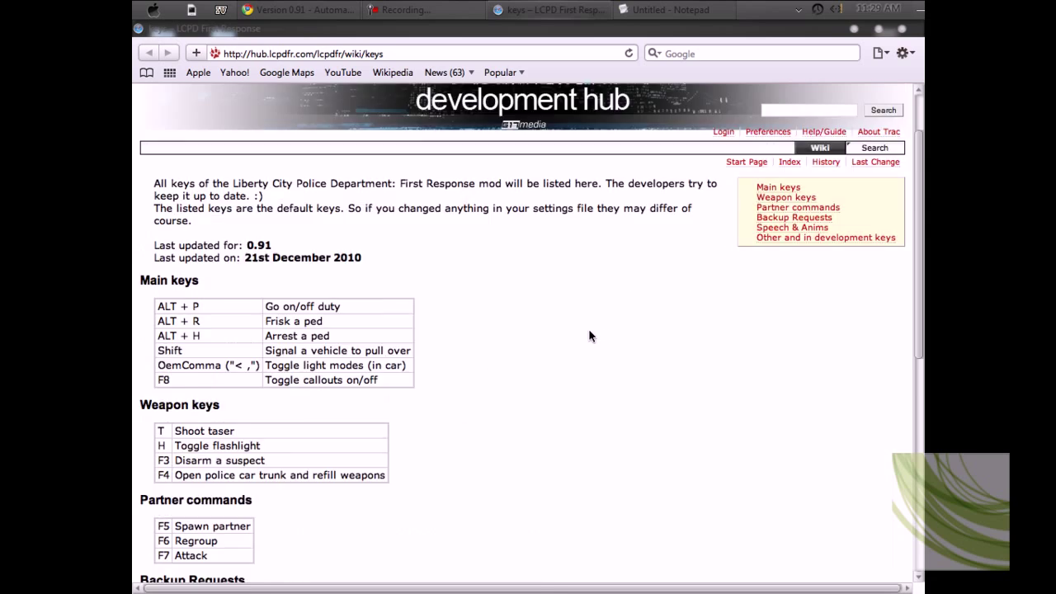
scroll(463, 316, "down", 10)
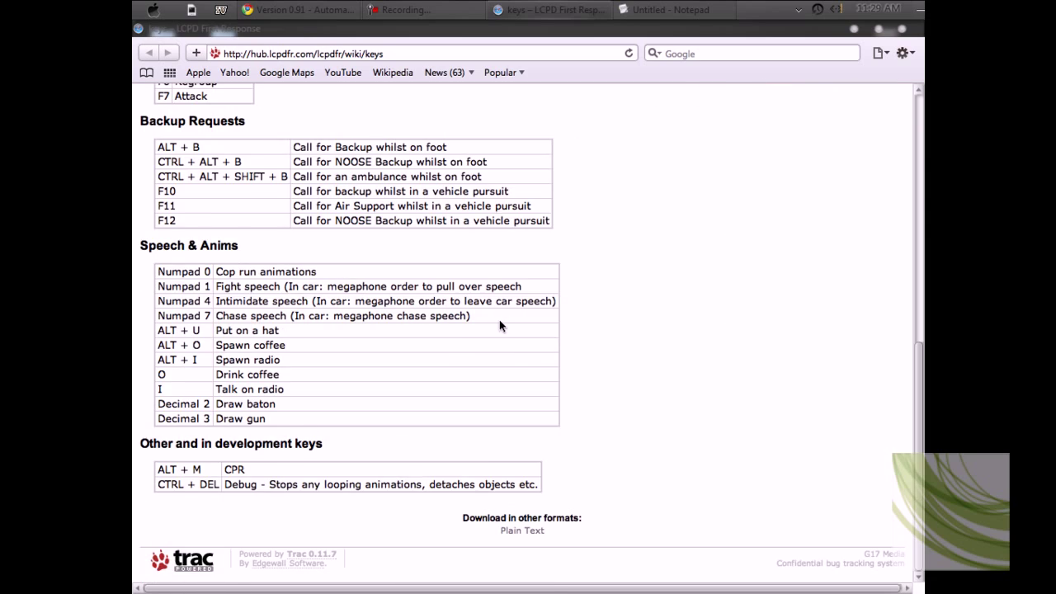
scroll(497, 322, "up", 3)
scroll(499, 327, "up", 6)
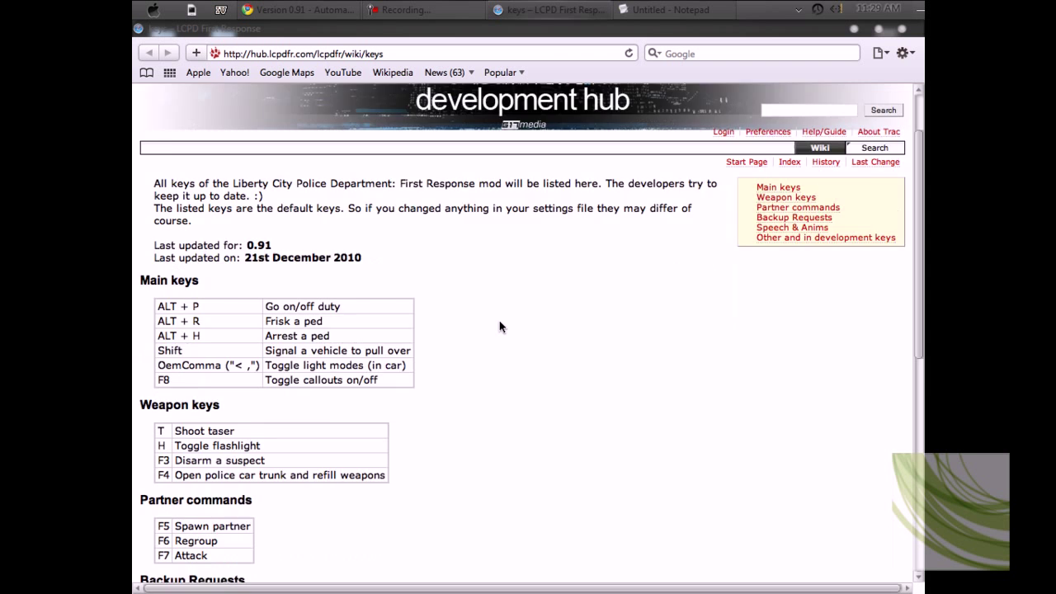
scroll(499, 327, "down", 2)
left_click_drag(136, 199, 566, 500)
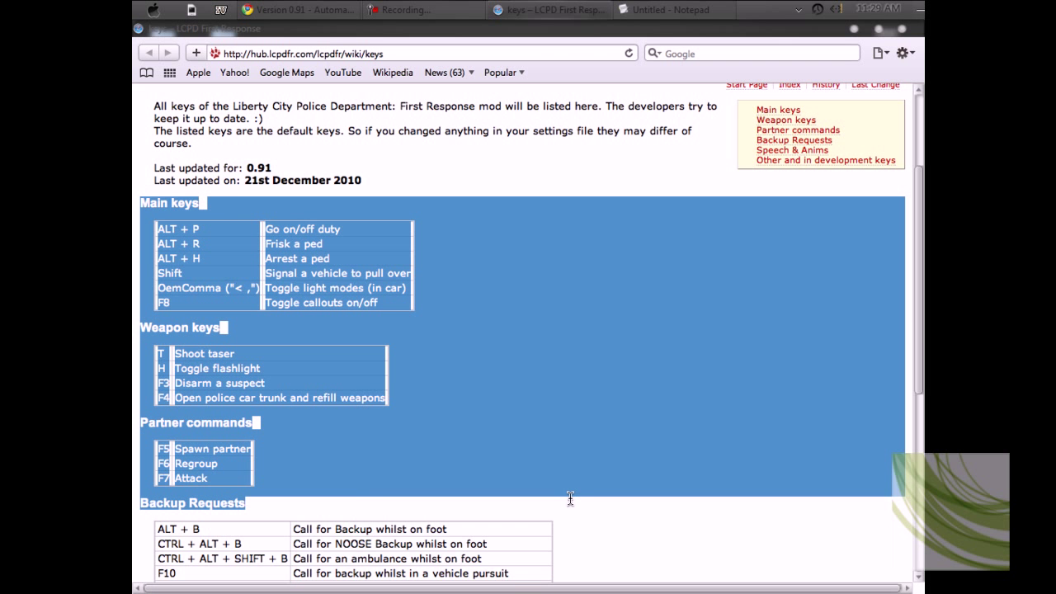
scroll(565, 501, "down", 5)
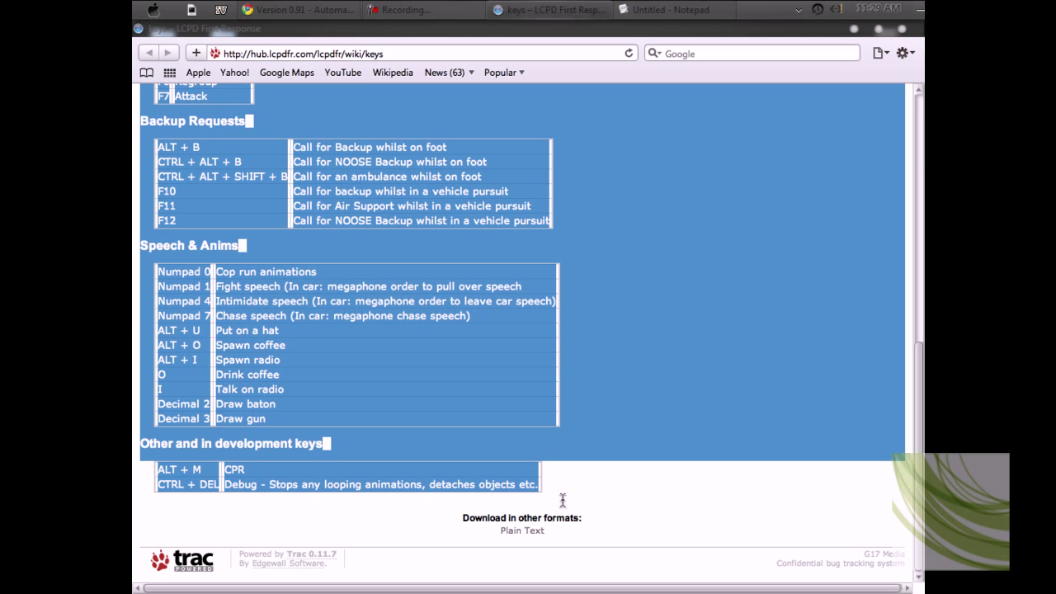
- Copy the selected key list and bring the empty Notepad window forward
right_click(484, 478)
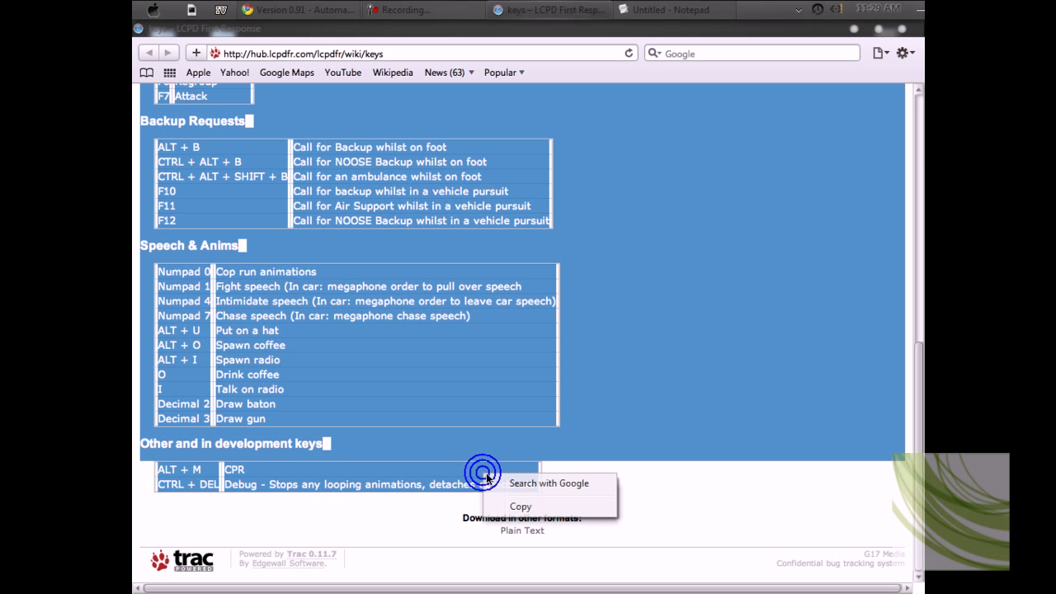
left_click(500, 505)
left_click(671, 9)
- Paste the copied key list into Notepad and maximize the window
right_click(474, 151)
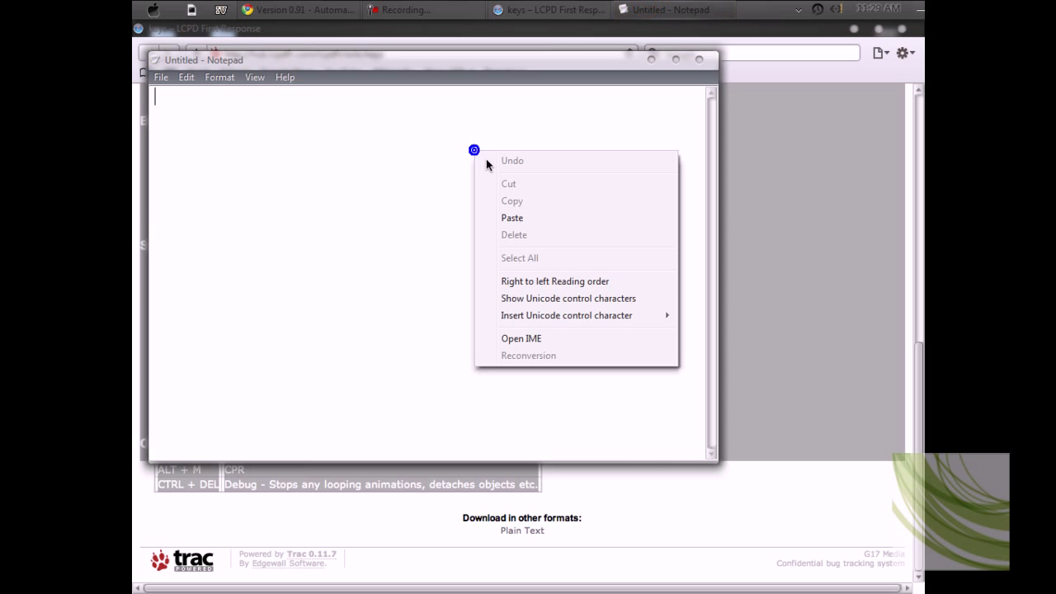
left_click(527, 218)
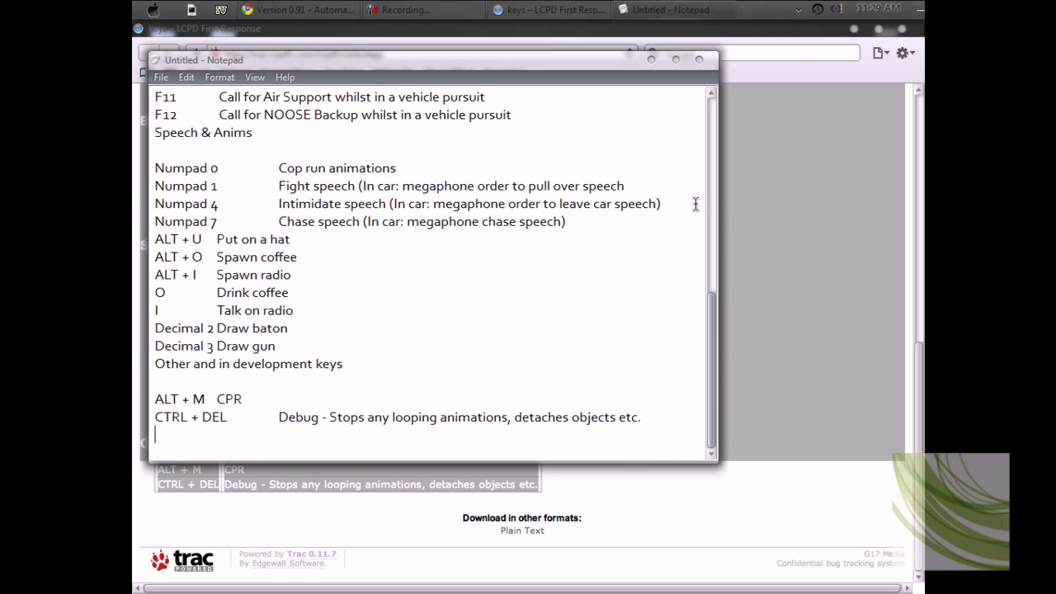
left_click_drag(711, 323, 711, 120)
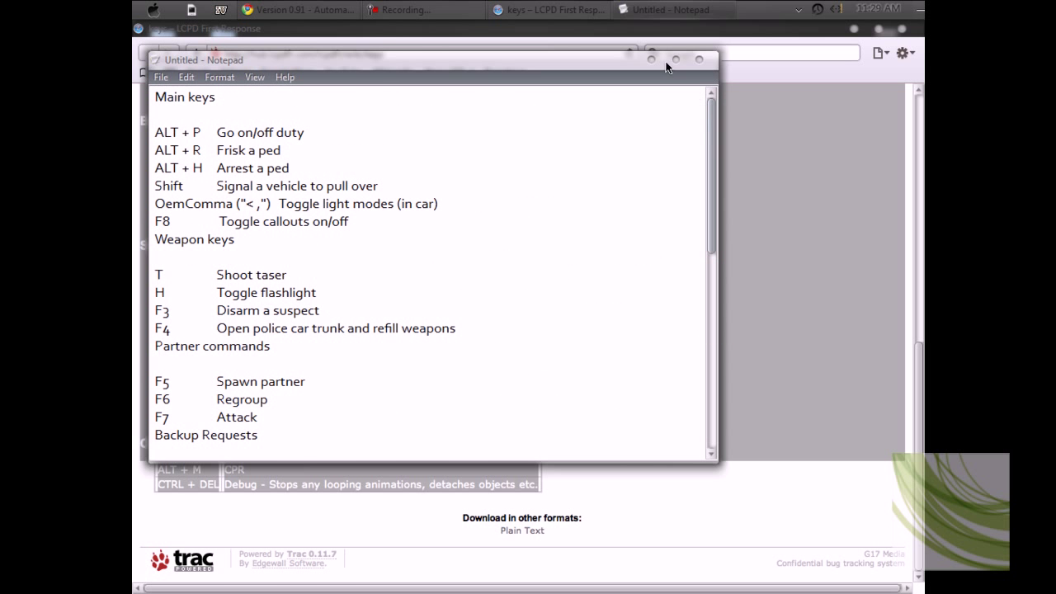
left_click(674, 58)
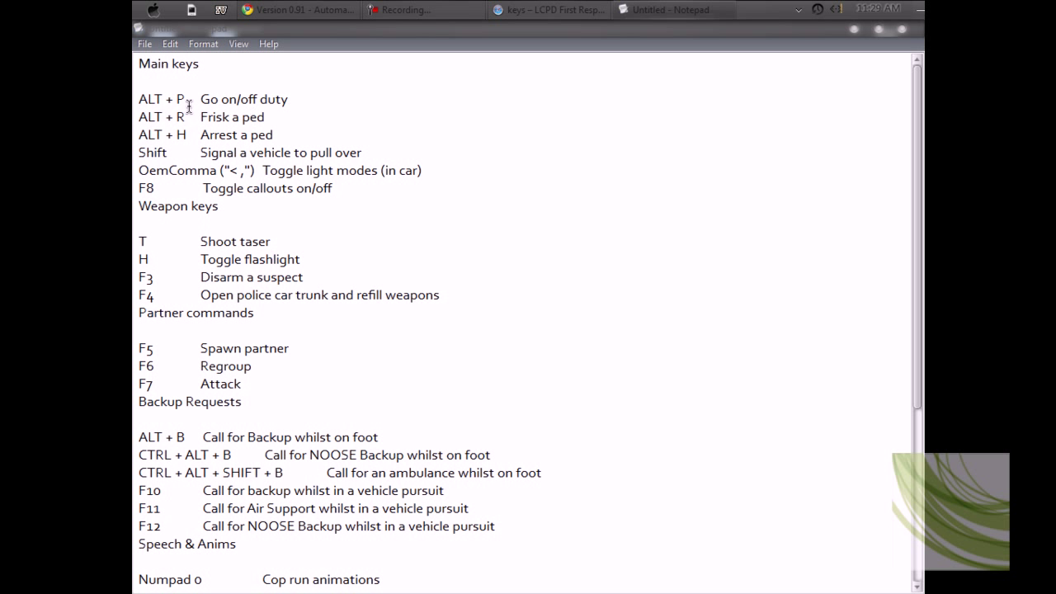
- Move the blank lines above the Weapon keys, Partner commands and Backup Requests headings
left_click(136, 206)
key("Return")
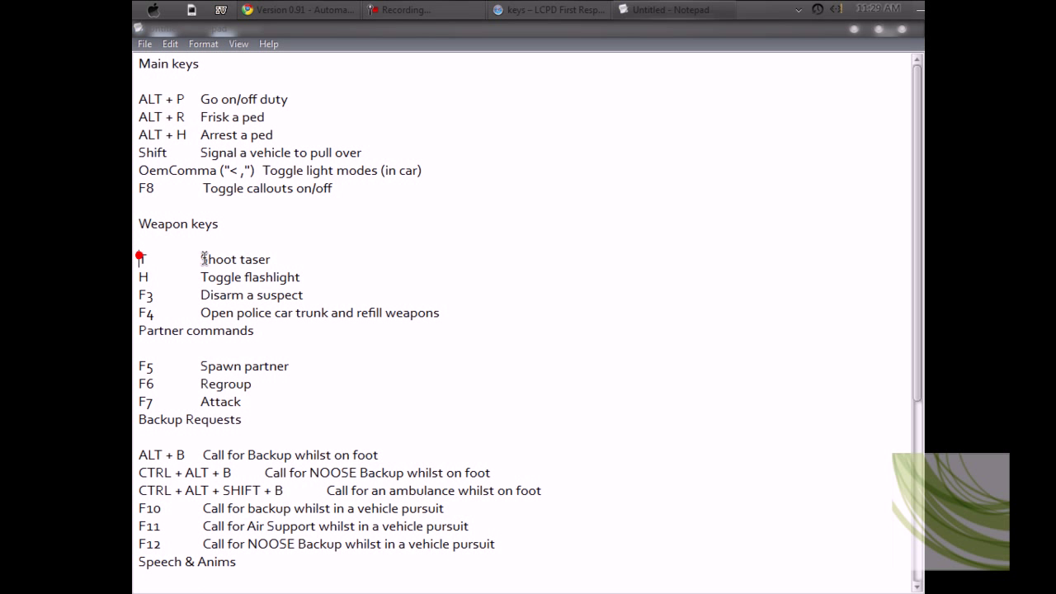
key("BackSpace")
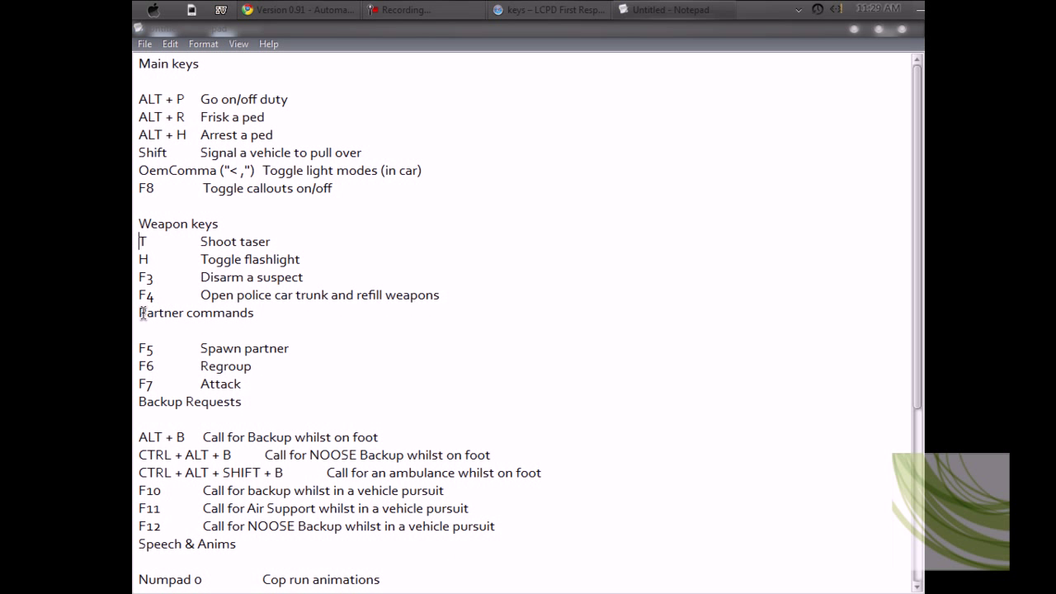
key("Return")
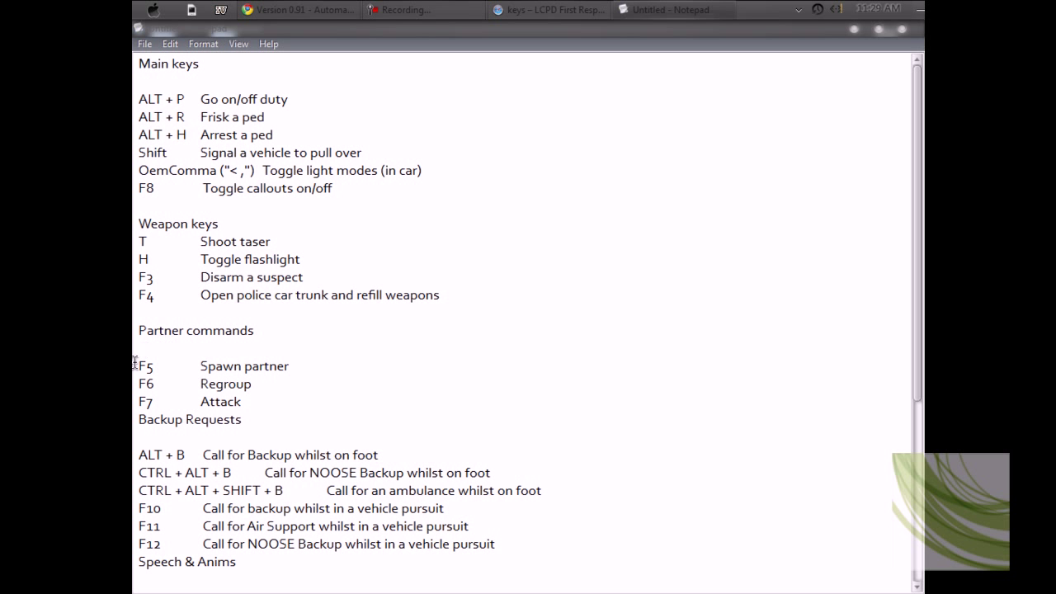
key("BackSpace")
scroll(179, 388, "down", 1)
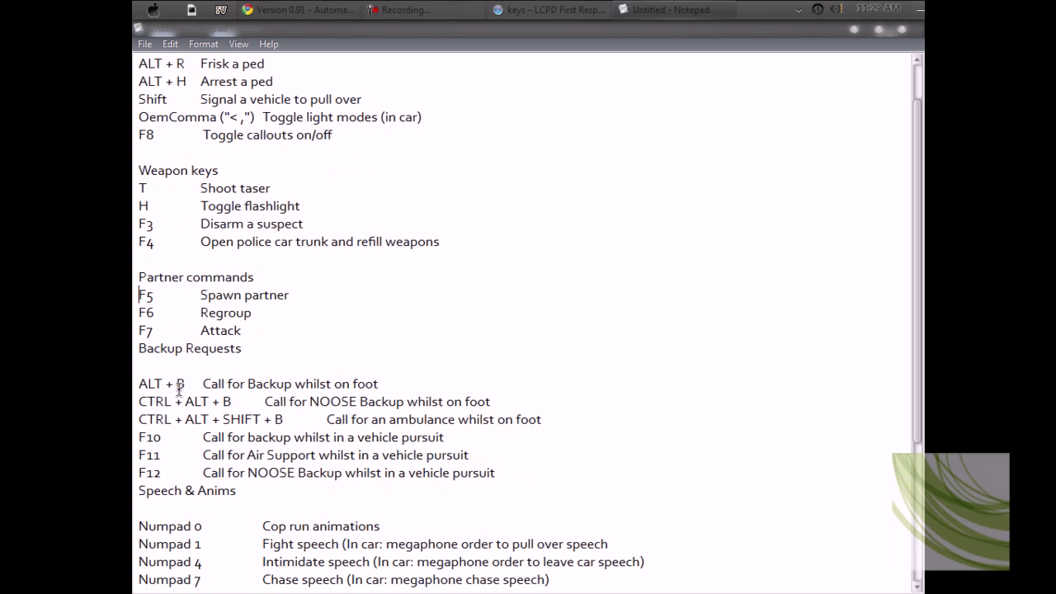
left_click(137, 349)
key("Return")
left_click(139, 401)
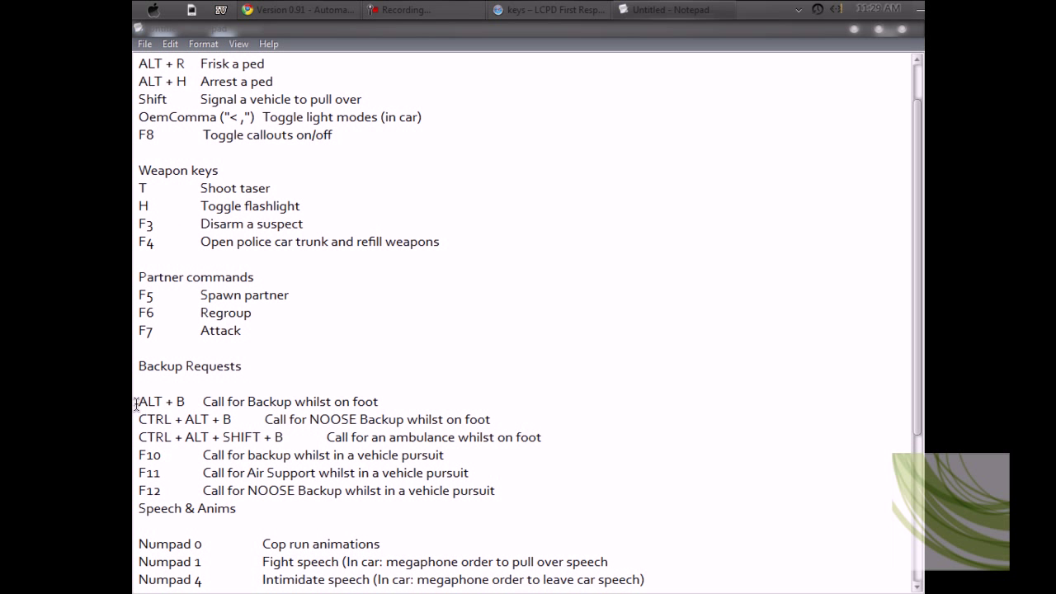
key("BackSpace")
- Move the blank lines above the Speech & Anims and Other and in development keys headings
scroll(141, 411, "down", 1)
left_click(137, 437)
key("Return")
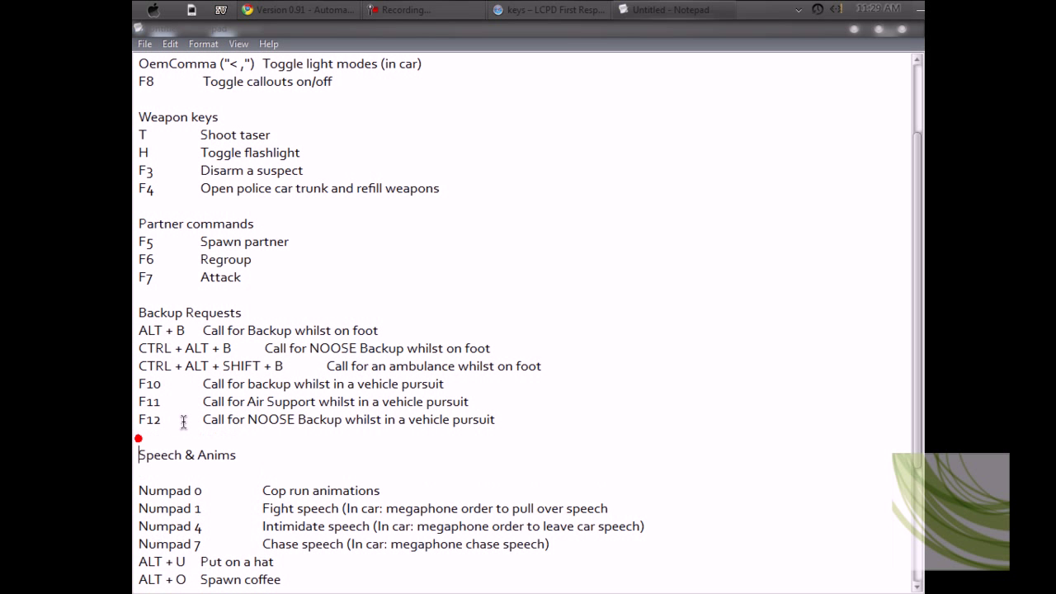
scroll(182, 425, "down", 1)
left_click(137, 437)
key("BackSpace")
scroll(201, 412, "down", 2)
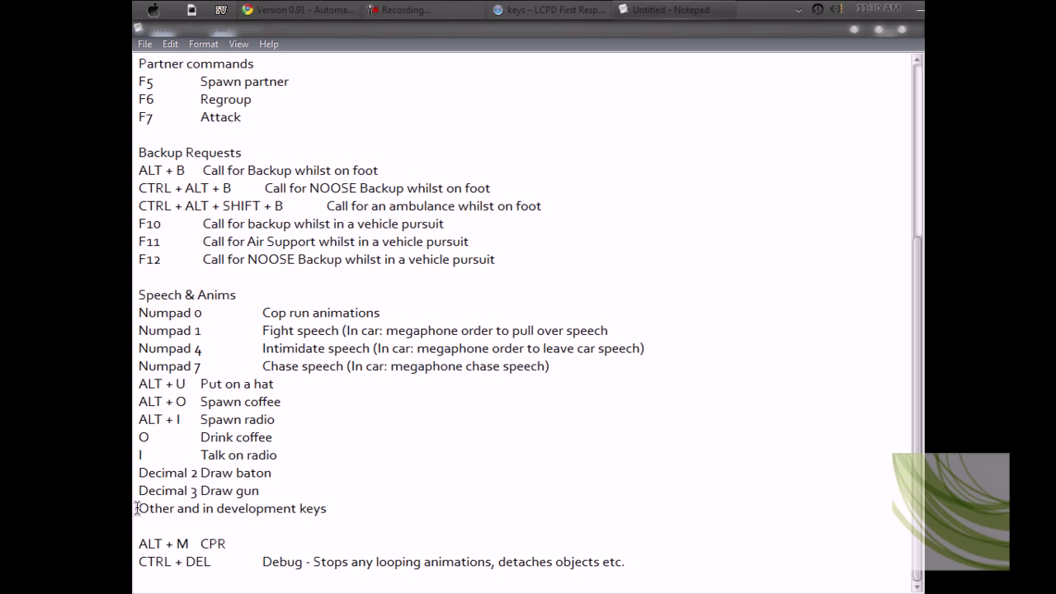
key("Return")
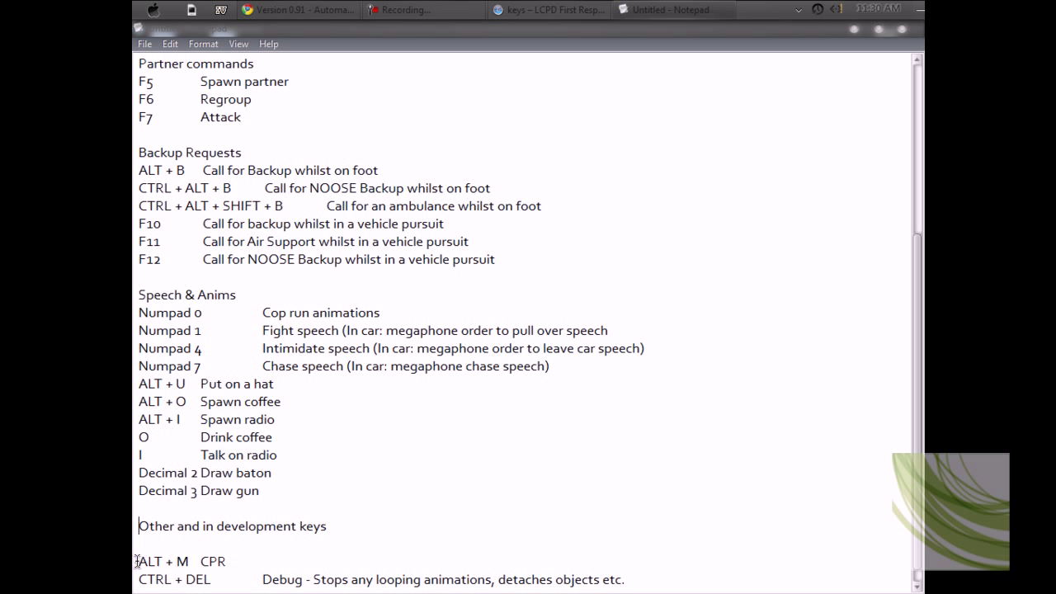
key("BackSpace")
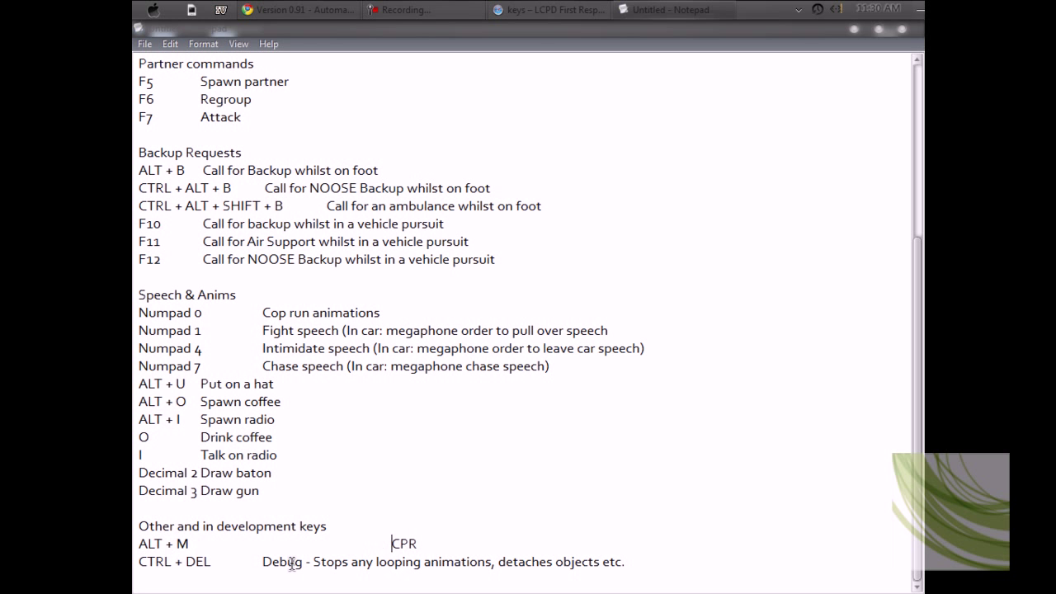
- Close Notepad, saving the key list to the desktop as 'LCPDFR Keys'
left_click(887, 33)
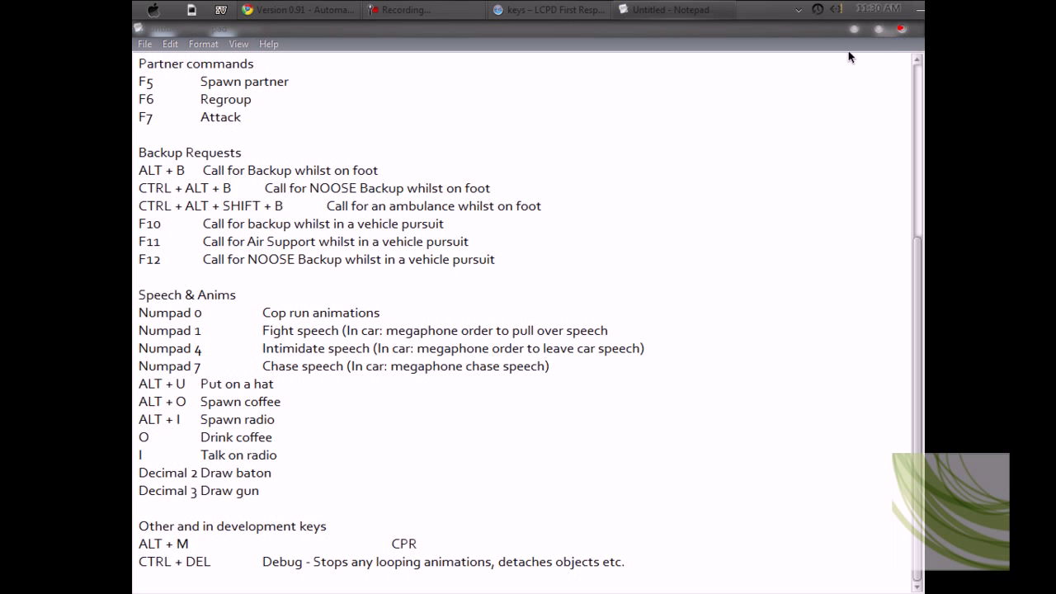
left_click(502, 319)
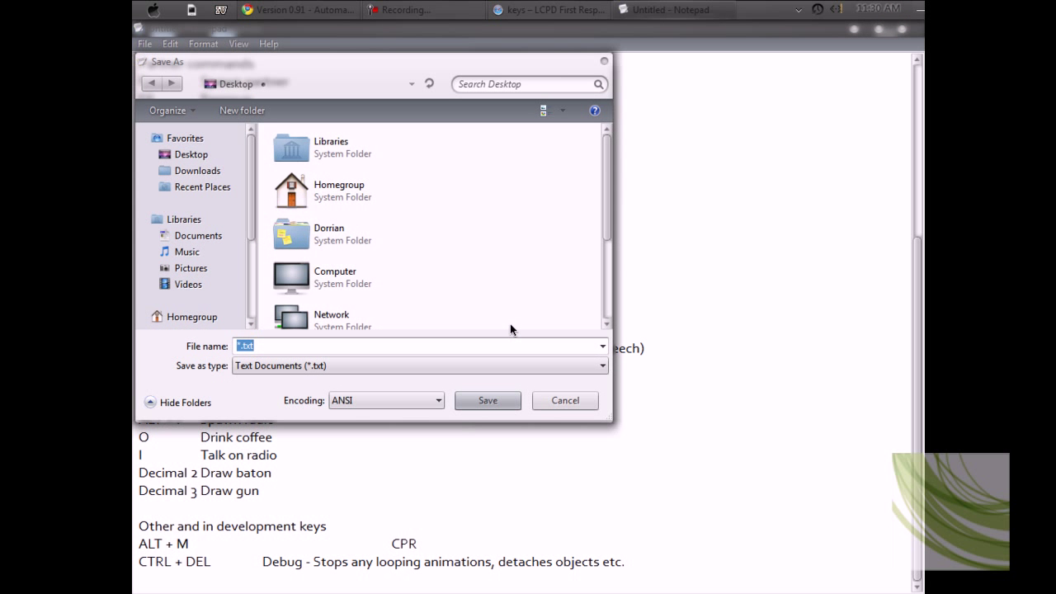
type("Lcpd")
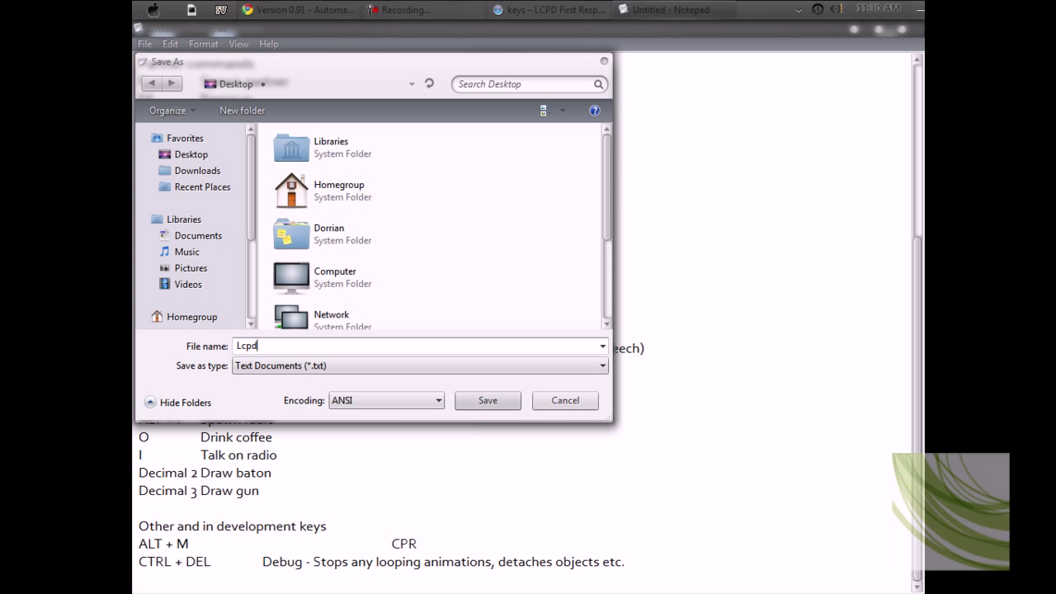
key("BackSpace")
key("BackSpace")
key("BackSpace")
key("BackSpace")
type("LCPDFR Keys")
key("alt+Tab")
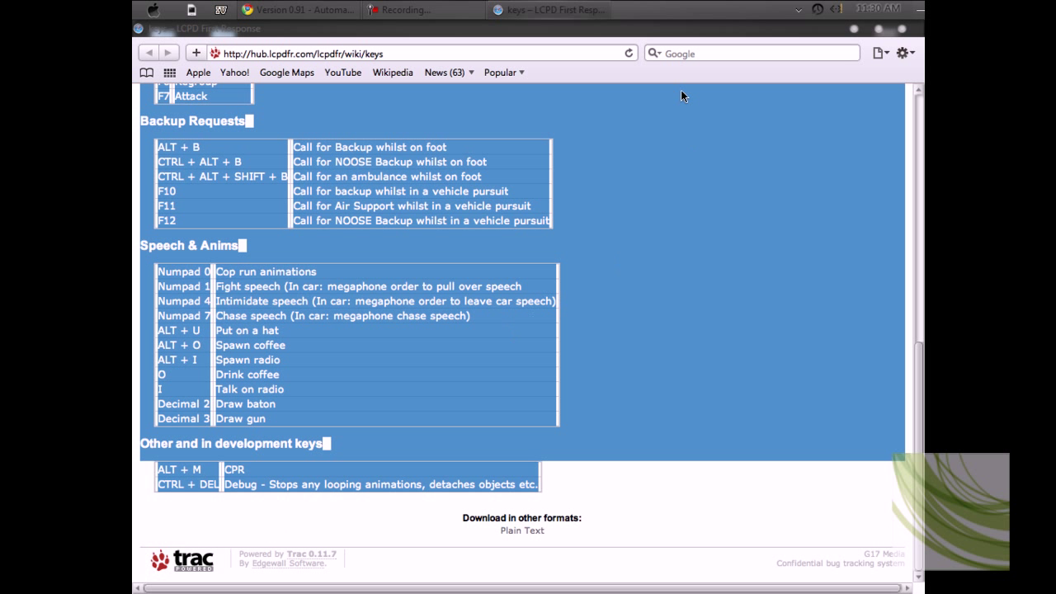
- Close the wiki browser window to reveal LCPDFR Keys.txt on the desktop
left_click(903, 29)
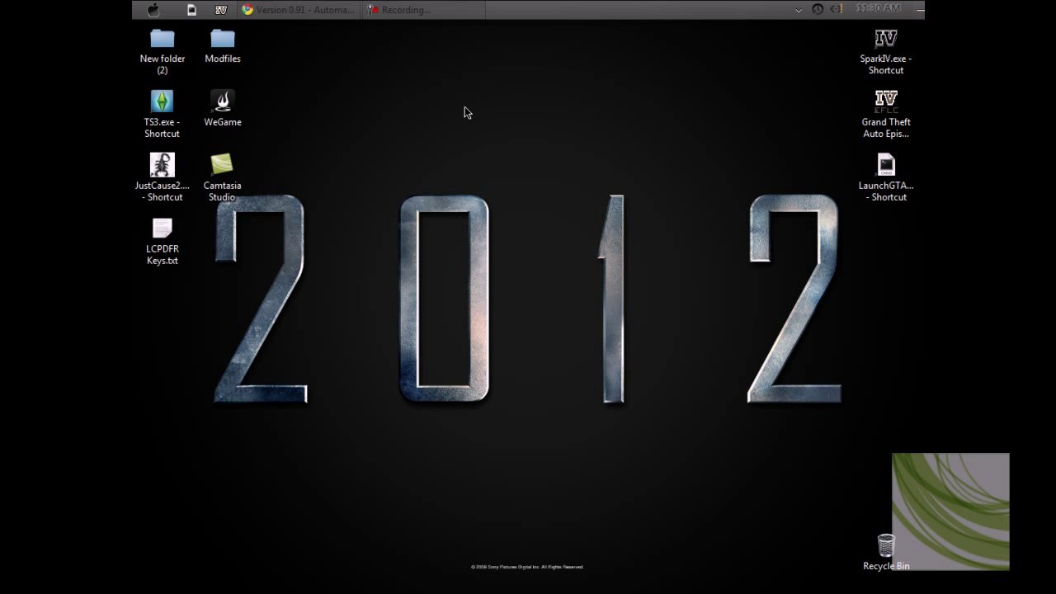